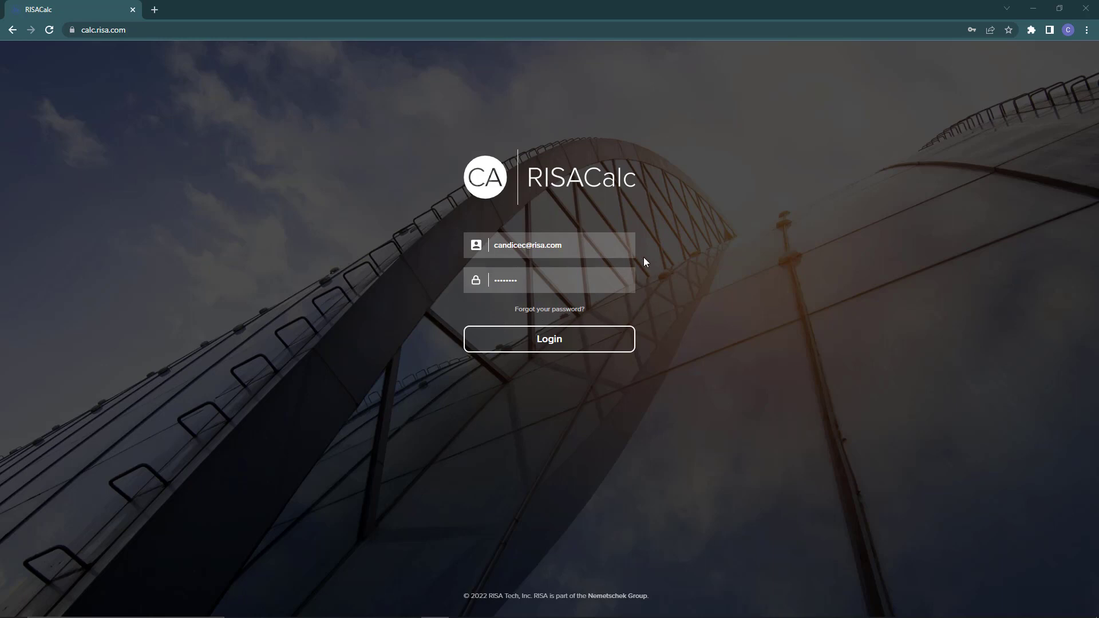
Sign in, filter to My Projects, and start a new project named 'RISACaLC Walktrough'.
{"action": "left_click", "coordinate": [584, 346]}
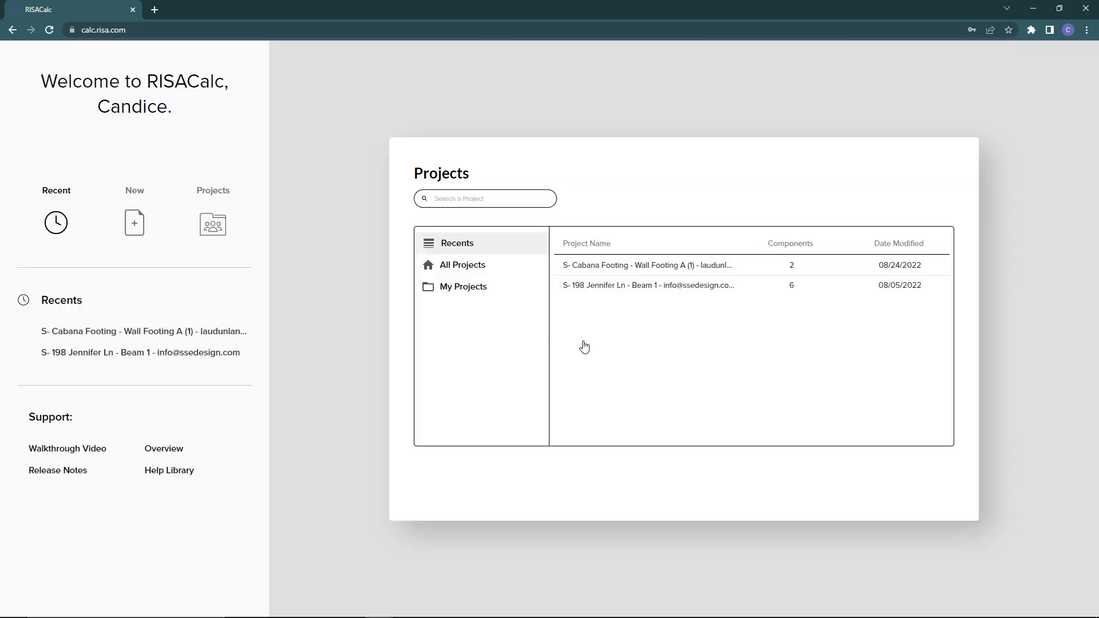
{"action": "left_click", "coordinate": [453, 287]}
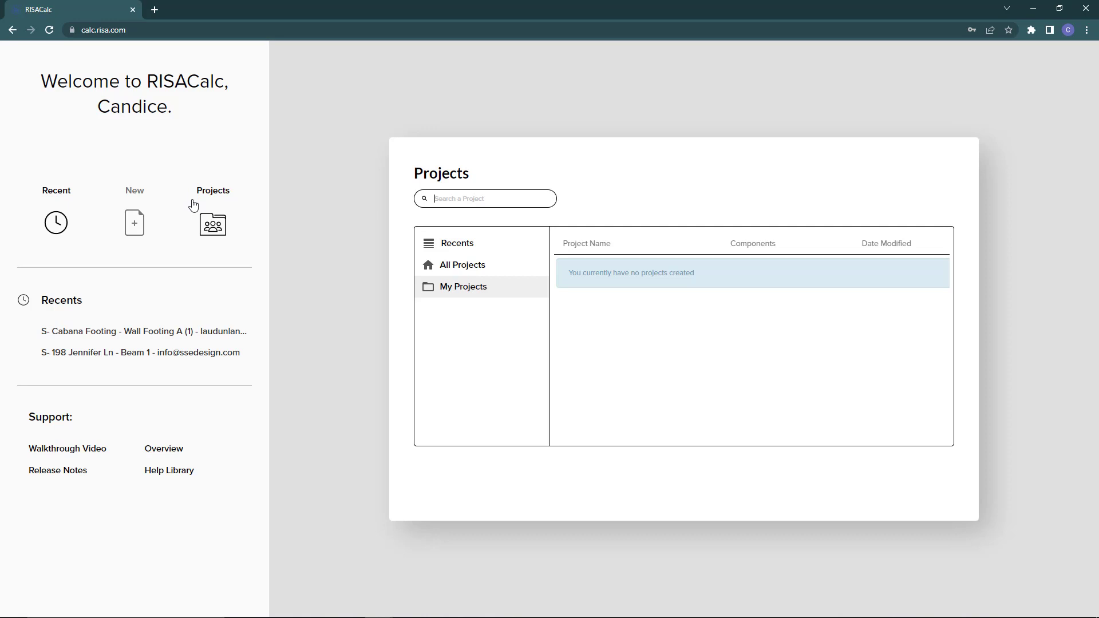
{"action": "left_click", "coordinate": [136, 232]}
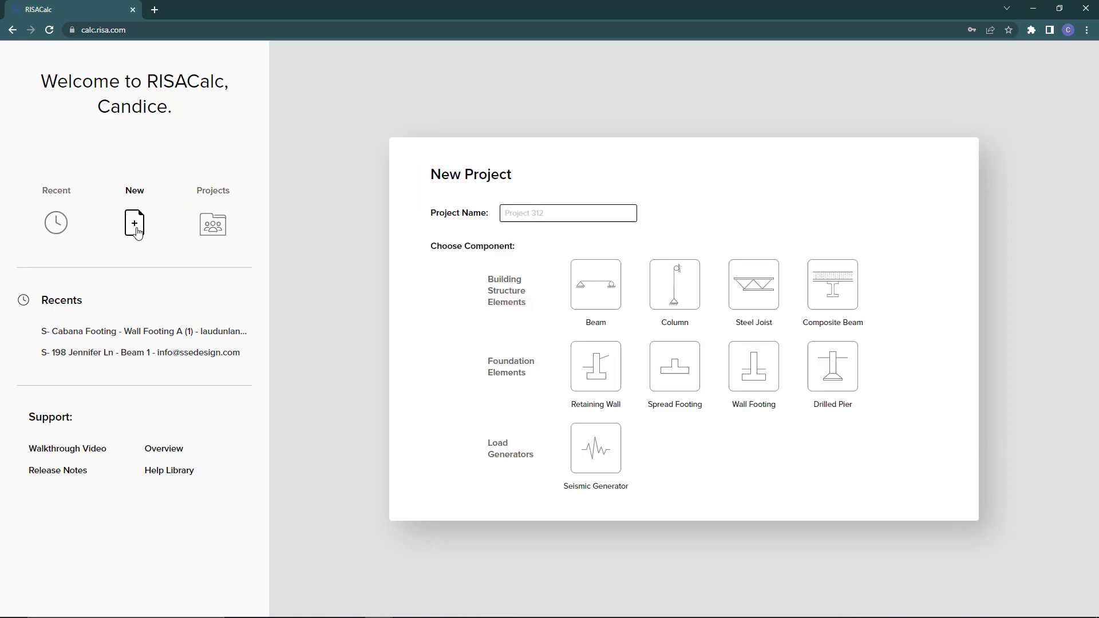
{"action": "left_click", "coordinate": [530, 214]}
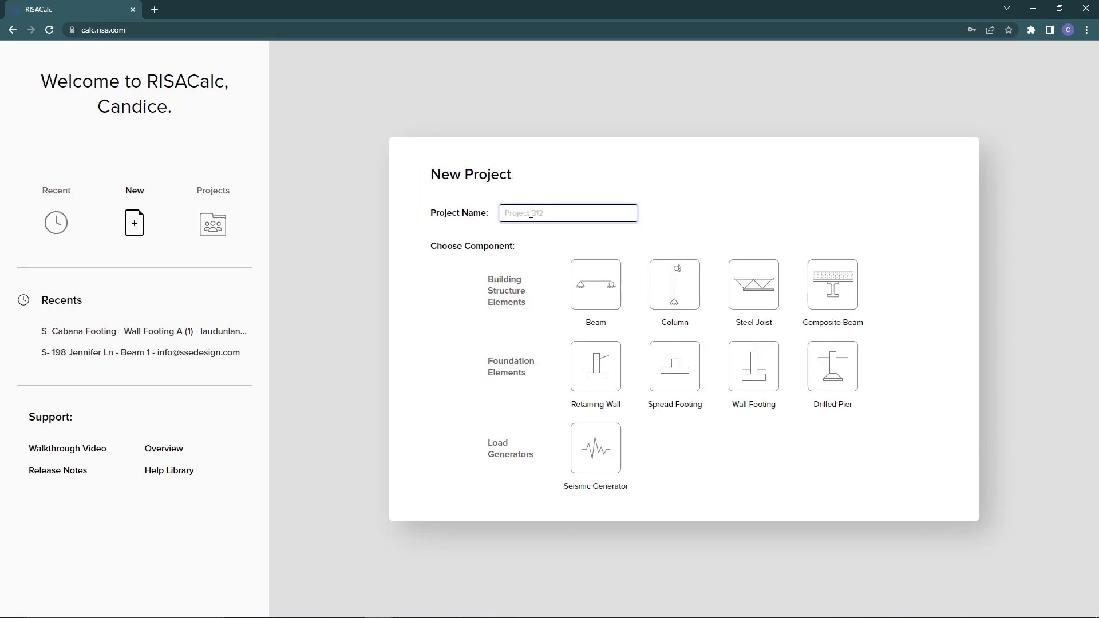
{"action": "type", "text": "RISACaLC Walktrough"}
Add a Beam component, giving a default 10 ft W8x10 Beam 1, and expand the component palette.
{"action": "left_click", "coordinate": [585, 297]}
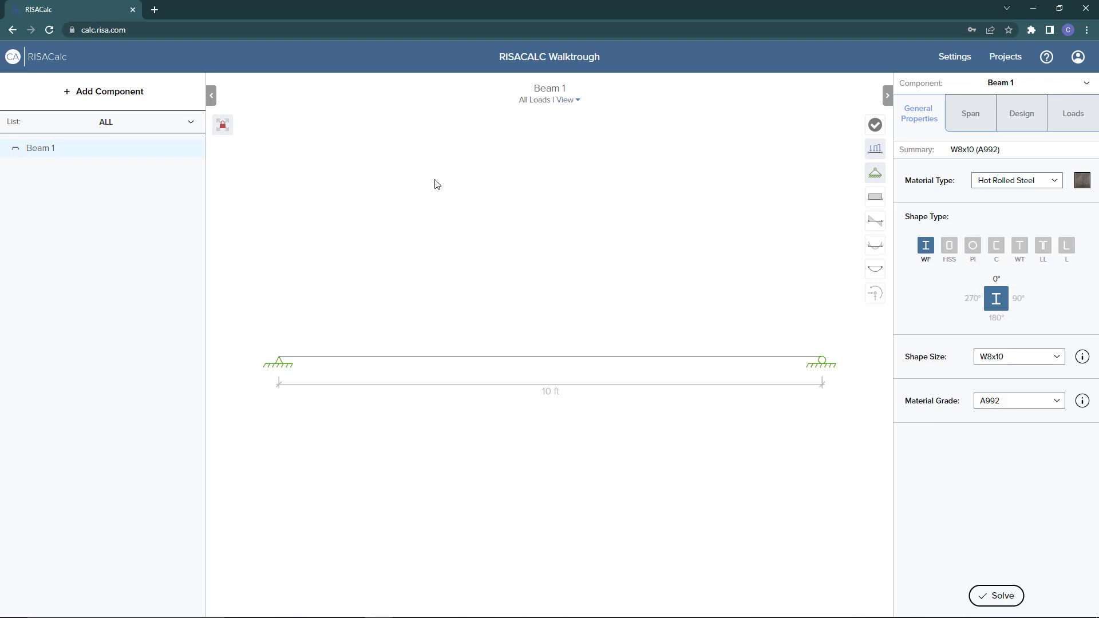
{"action": "left_click", "coordinate": [133, 99]}
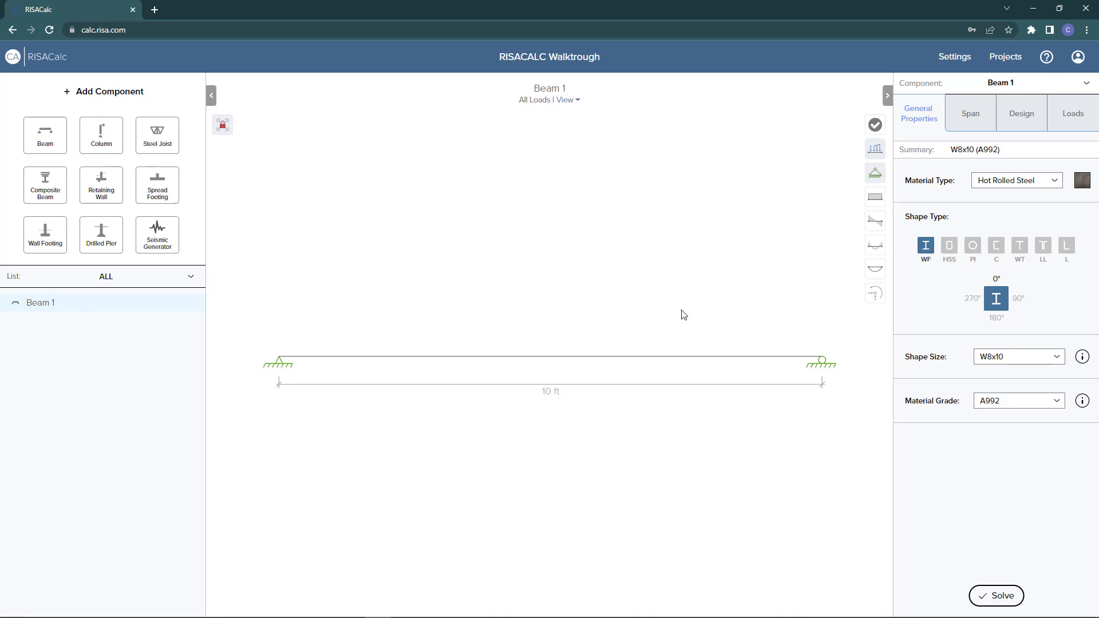
Open project settings and review the hot-rolled steel and concrete code options without changing them.
{"action": "left_click", "coordinate": [956, 58]}
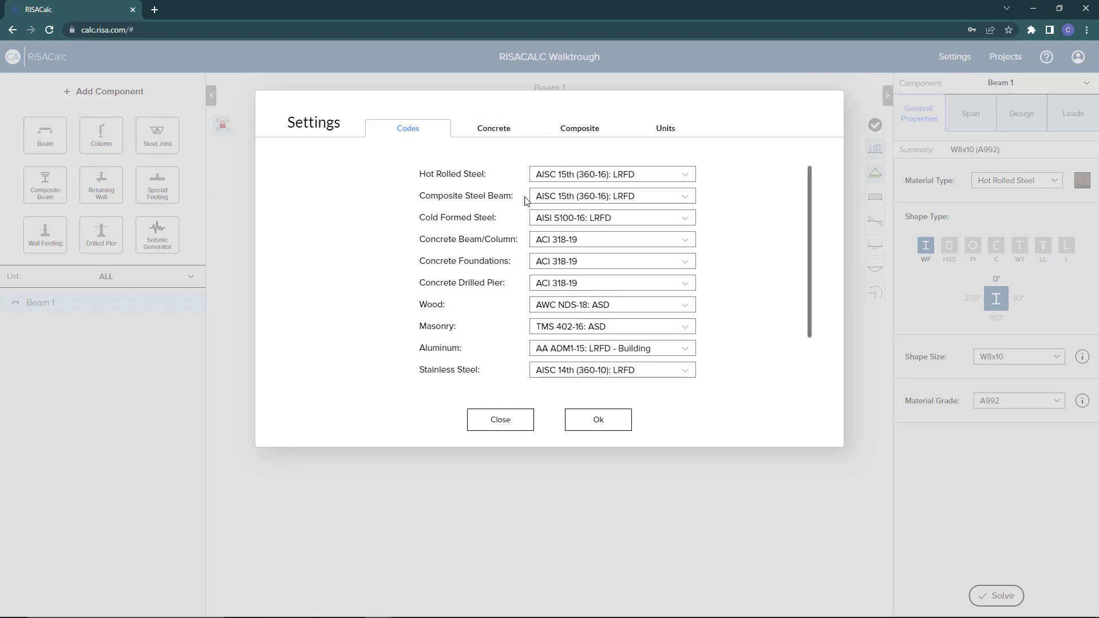
{"action": "left_click", "coordinate": [691, 180]}
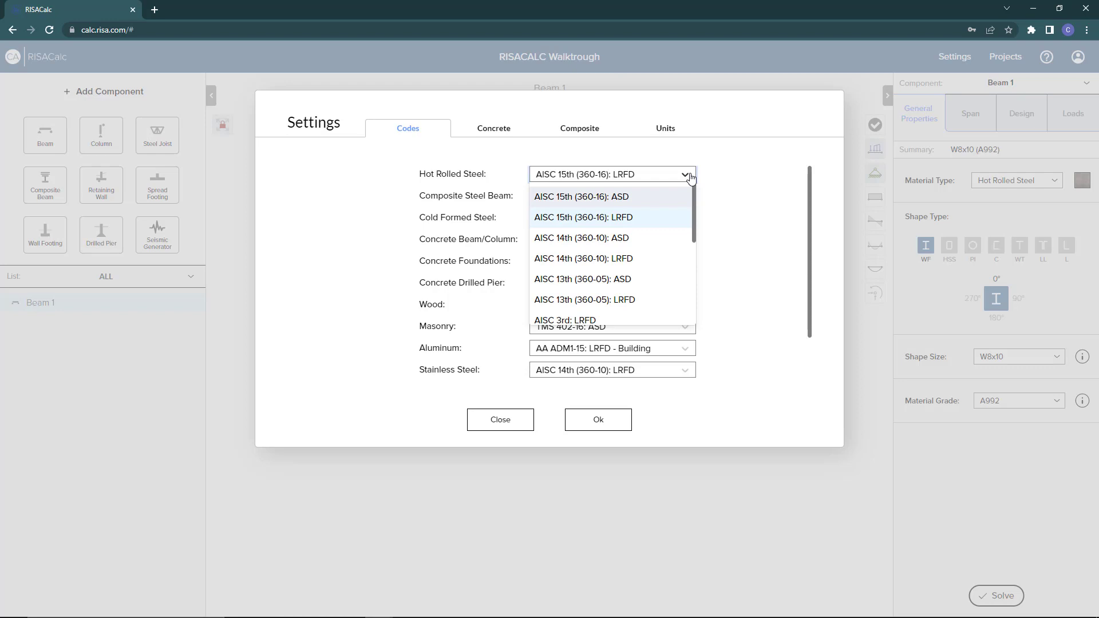
{"action": "left_click", "coordinate": [691, 180]}
{"action": "left_click", "coordinate": [692, 240]}
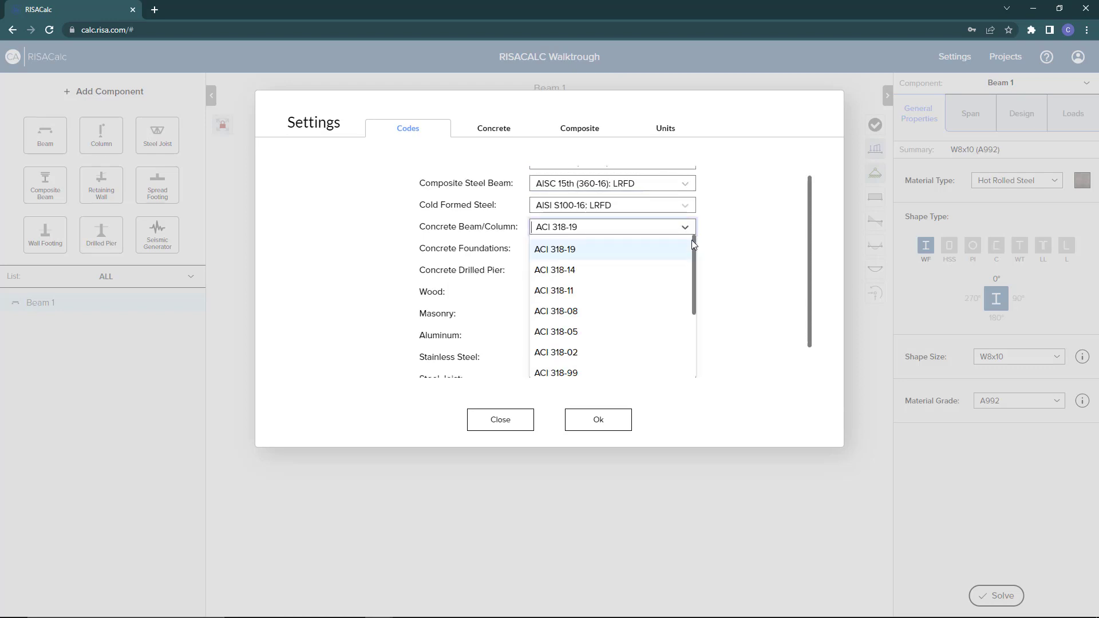
{"action": "left_click", "coordinate": [691, 239]}
Browse the Concrete, Composite and Units settings, toggling between Imperial and Metric units.
{"action": "left_click", "coordinate": [489, 130]}
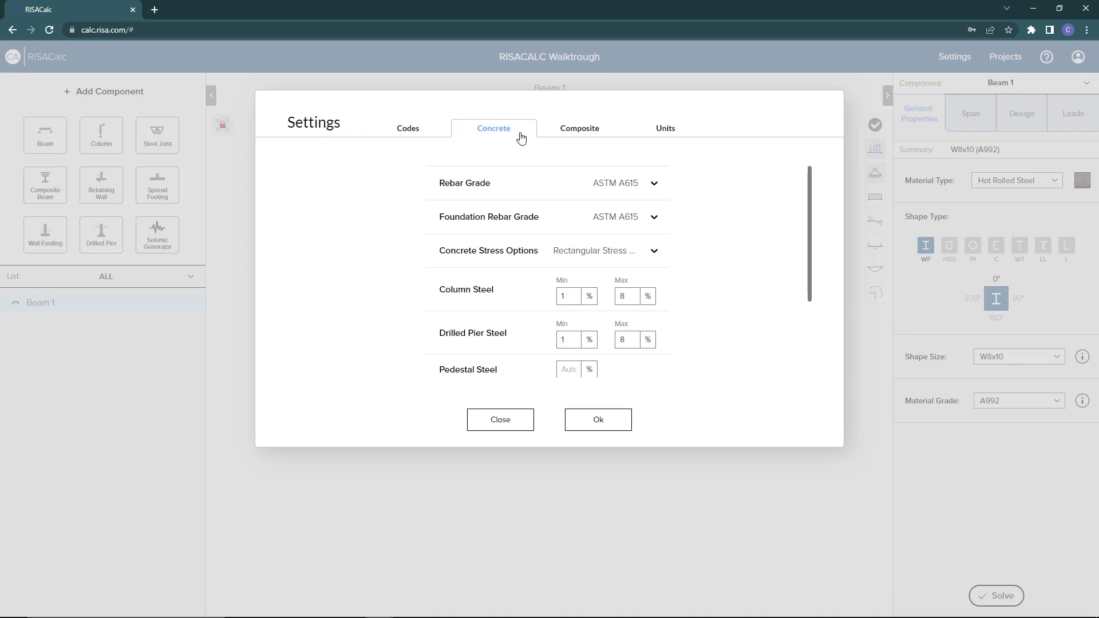
{"action": "scroll", "coordinate": [698, 196], "scroll_direction": "down", "scroll_amount": 1}
{"action": "scroll", "coordinate": [698, 196], "scroll_direction": "down", "scroll_amount": 2}
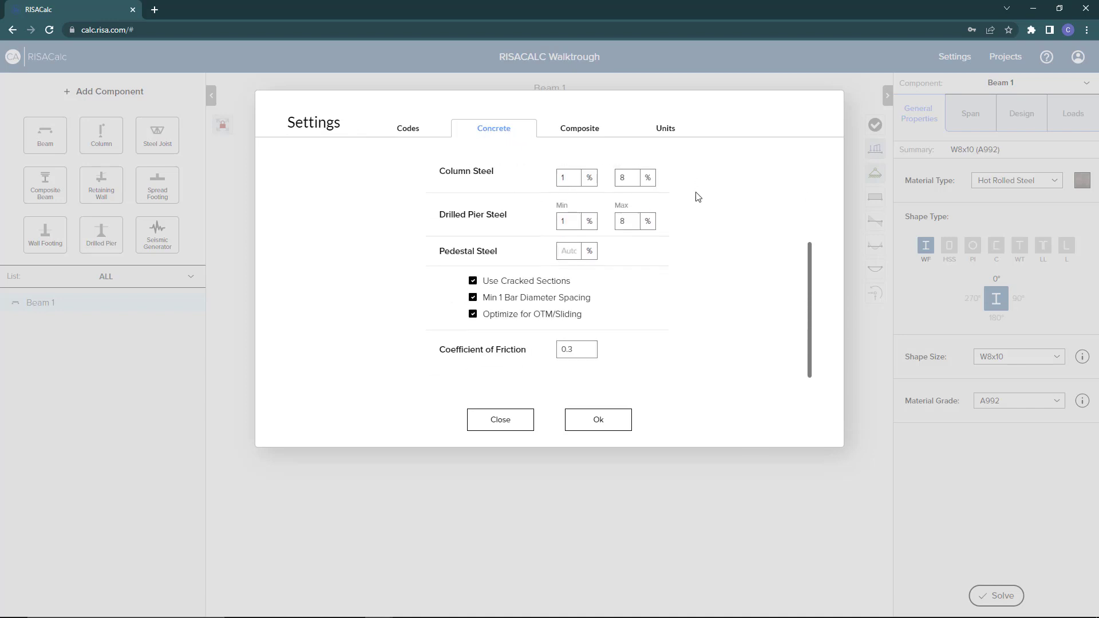
{"action": "left_click", "coordinate": [599, 131]}
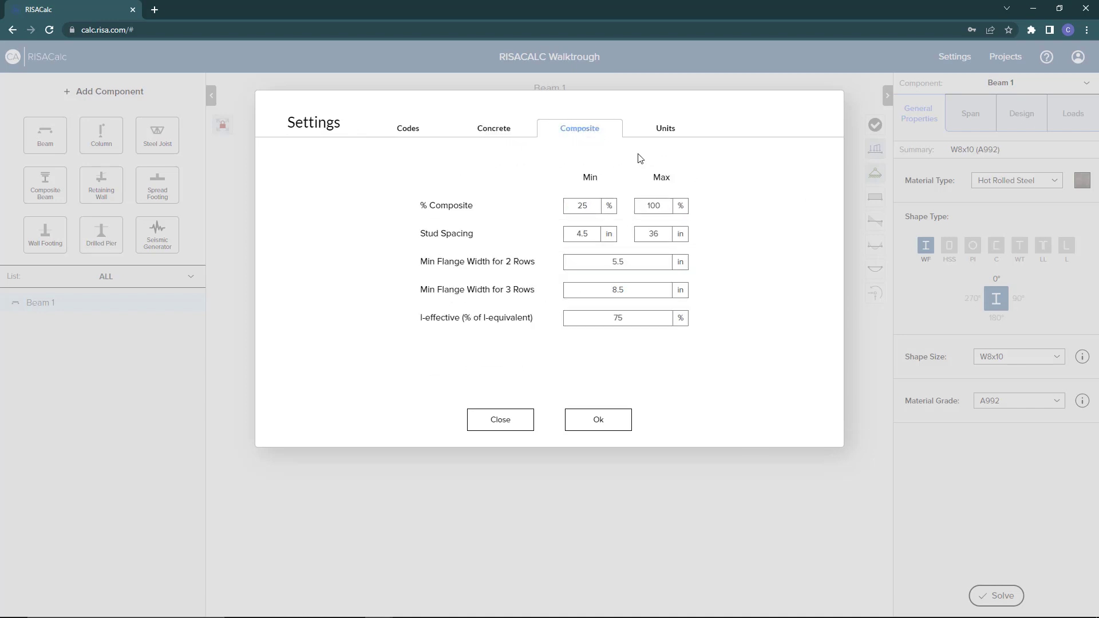
{"action": "left_click", "coordinate": [672, 134]}
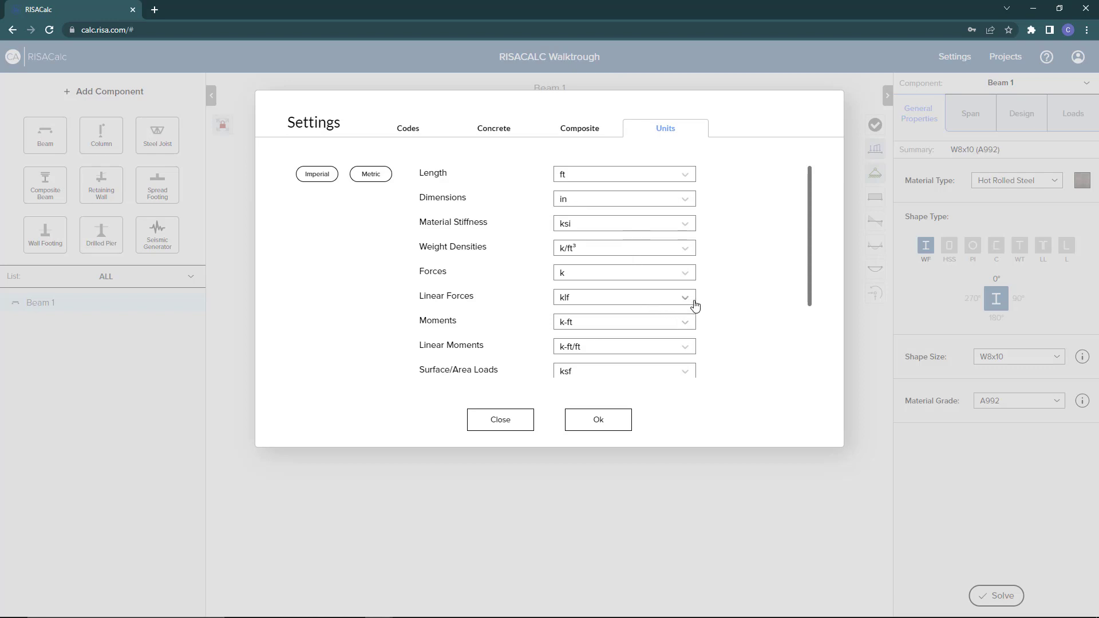
{"action": "scroll", "coordinate": [695, 307], "scroll_direction": "down", "scroll_amount": 2}
{"action": "scroll", "coordinate": [695, 307], "scroll_direction": "up", "scroll_amount": 3}
{"action": "left_click", "coordinate": [315, 180]}
{"action": "left_click", "coordinate": [371, 177]}
Close settings and change Beam 1's material type to Concrete, keeping the 4000 NW grade.
{"action": "left_click", "coordinate": [511, 430]}
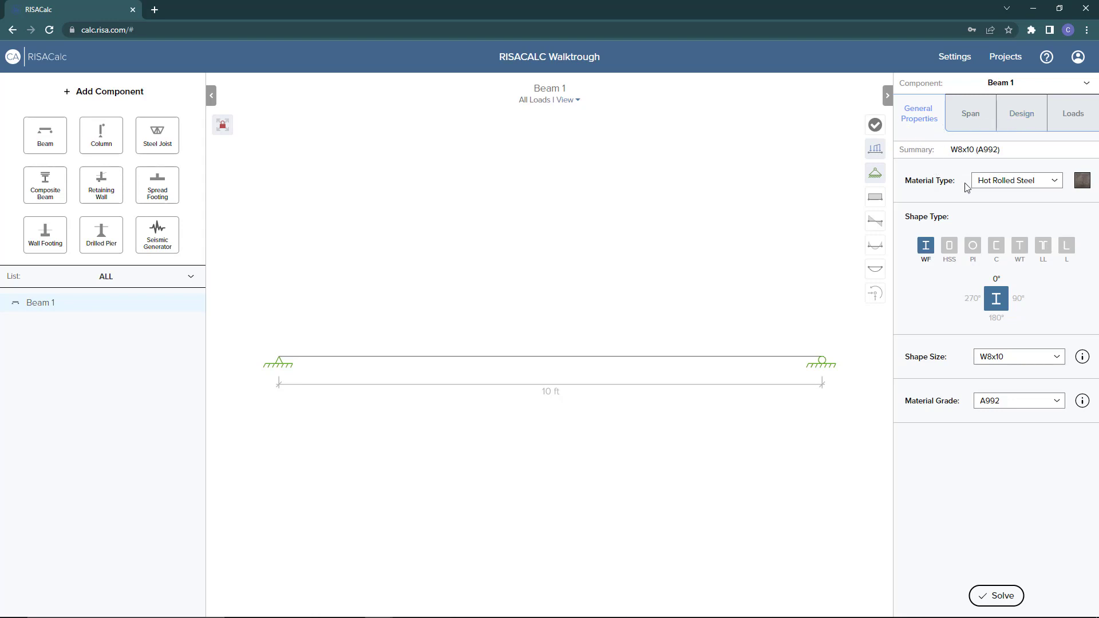
{"action": "left_click", "coordinate": [1057, 182]}
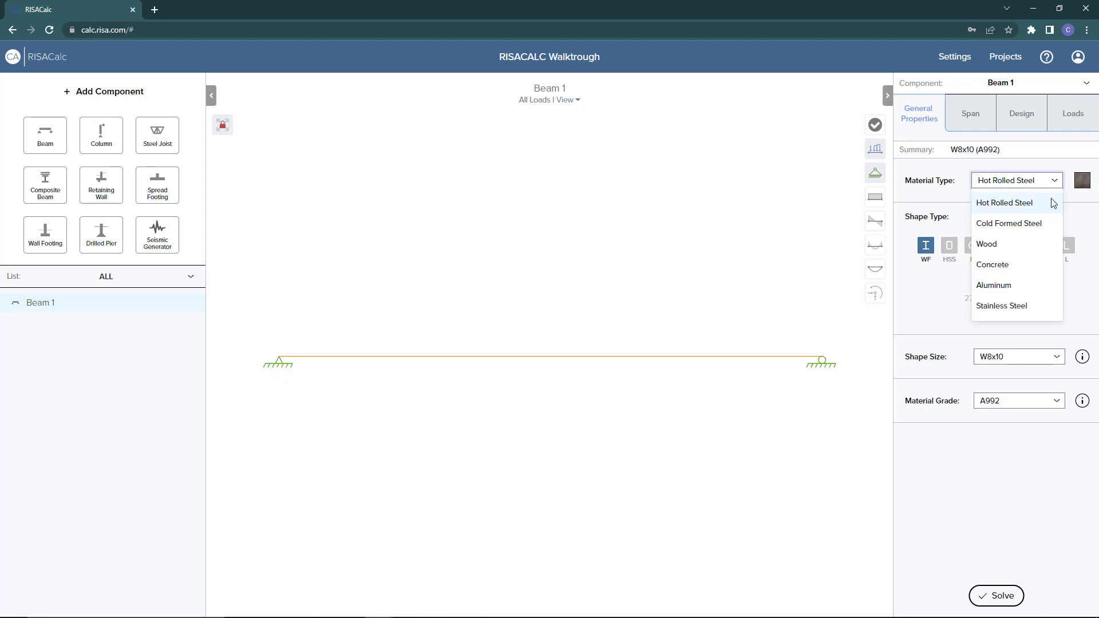
{"action": "left_click", "coordinate": [1018, 267]}
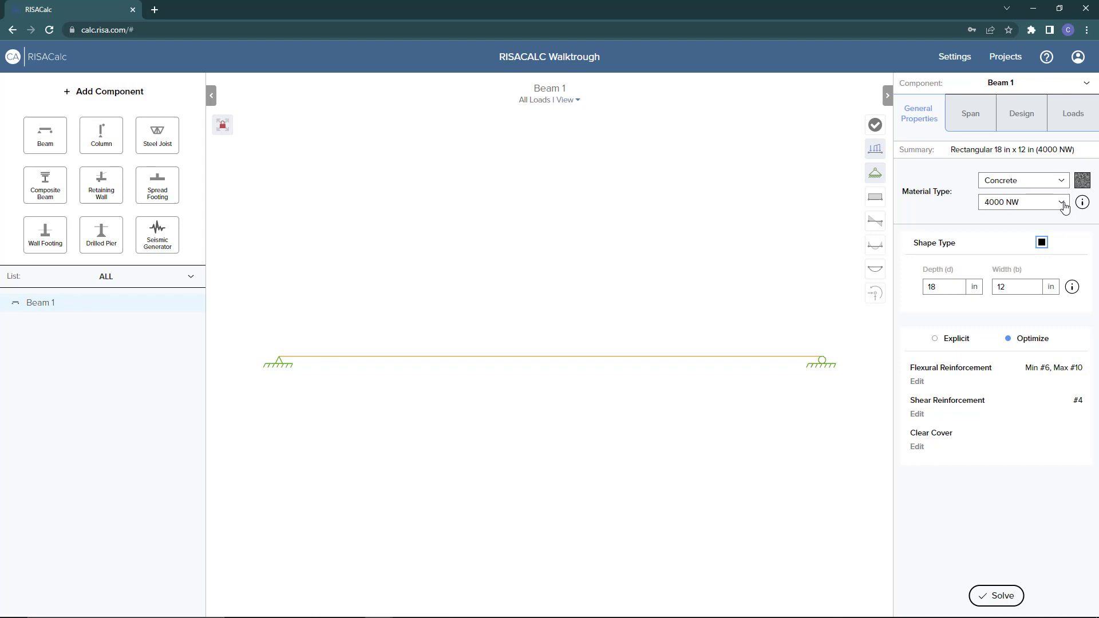
{"action": "left_click", "coordinate": [1063, 206]}
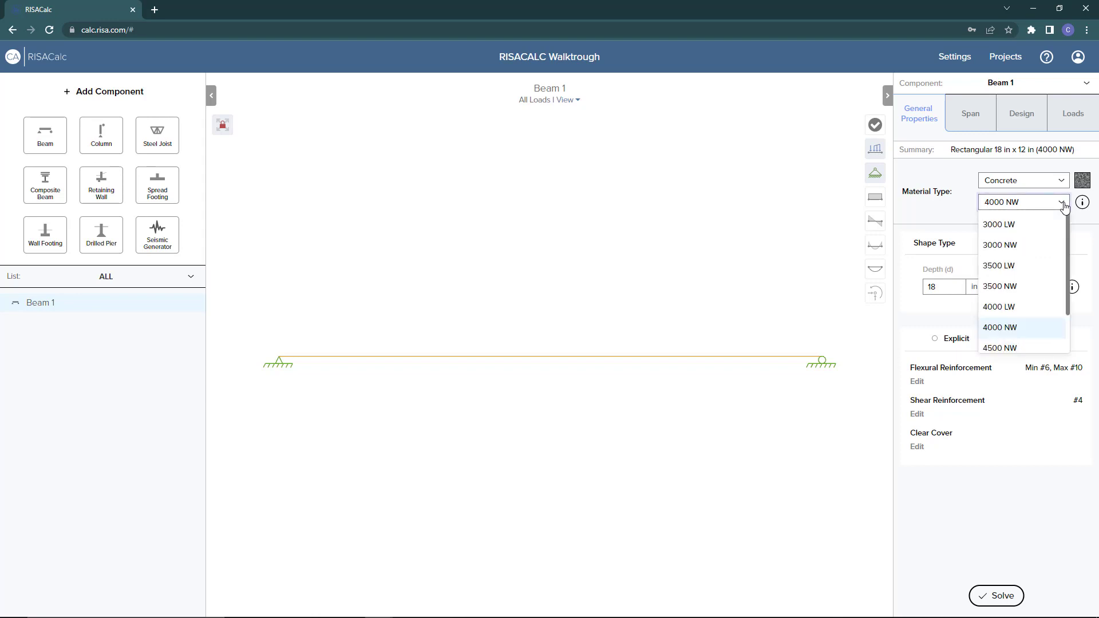
{"action": "left_click", "coordinate": [1064, 207]}
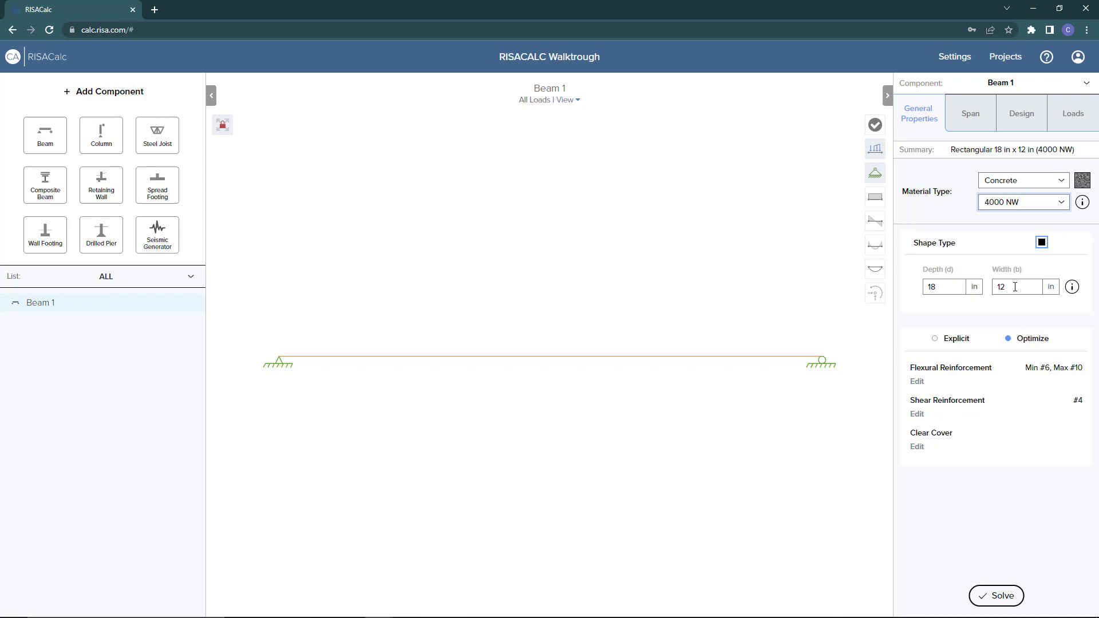
{"action": "left_click", "coordinate": [1072, 287]}
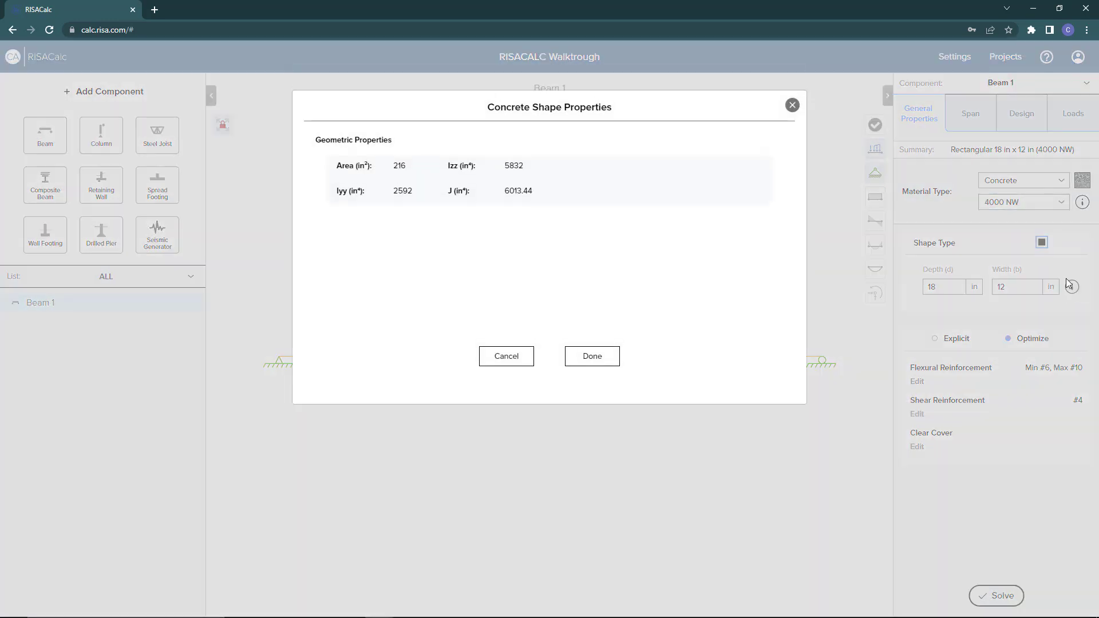
{"action": "left_click", "coordinate": [793, 105]}
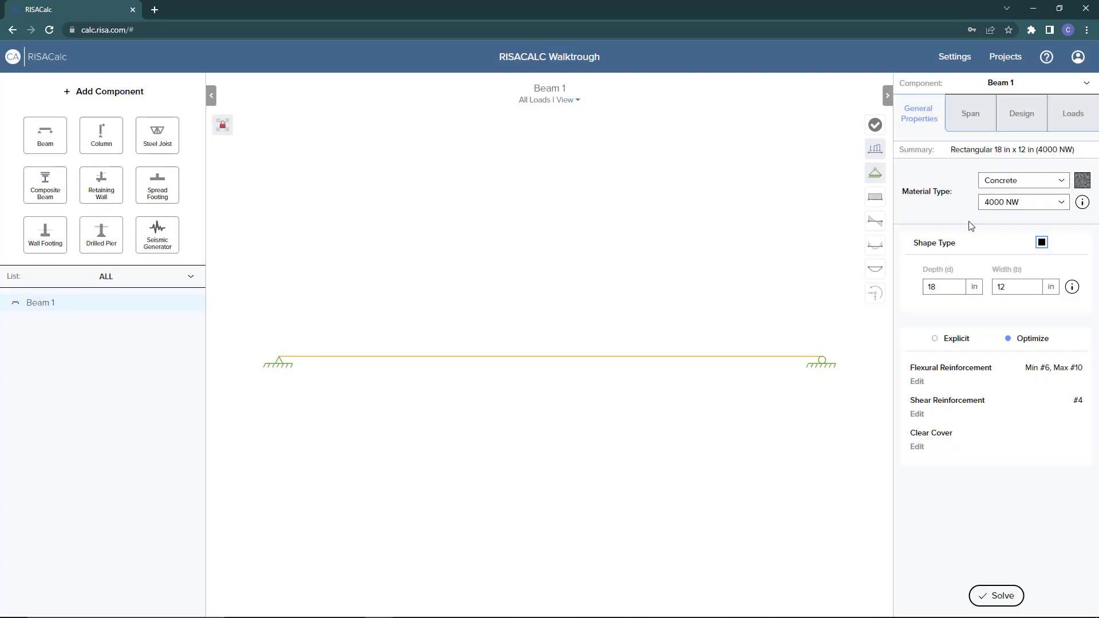
{"action": "left_click", "coordinate": [1083, 204]}
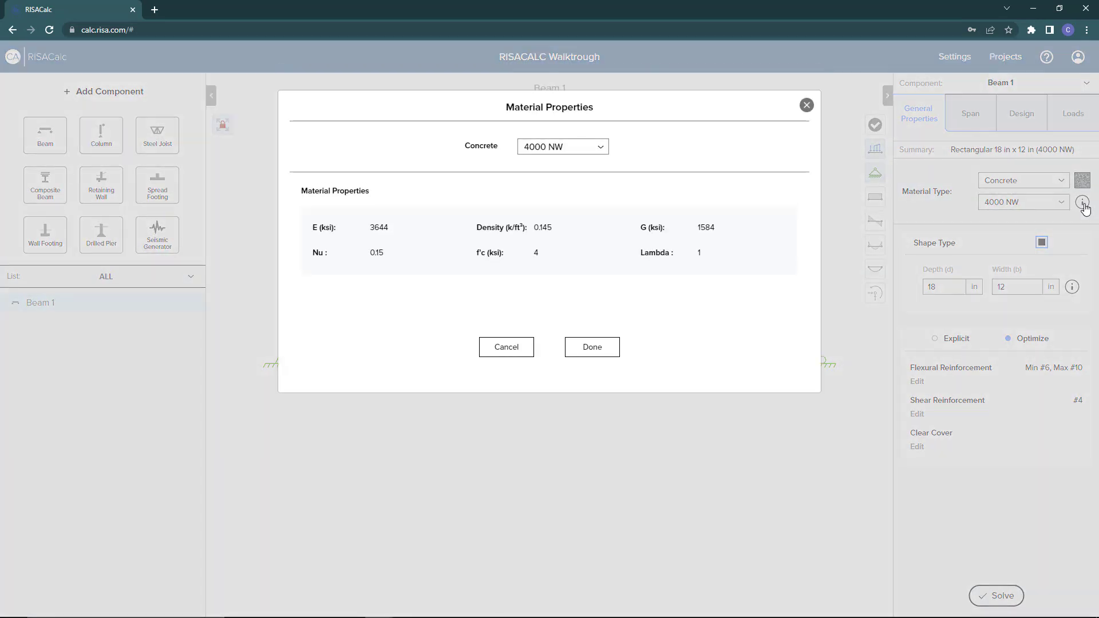
{"action": "left_click", "coordinate": [806, 106]}
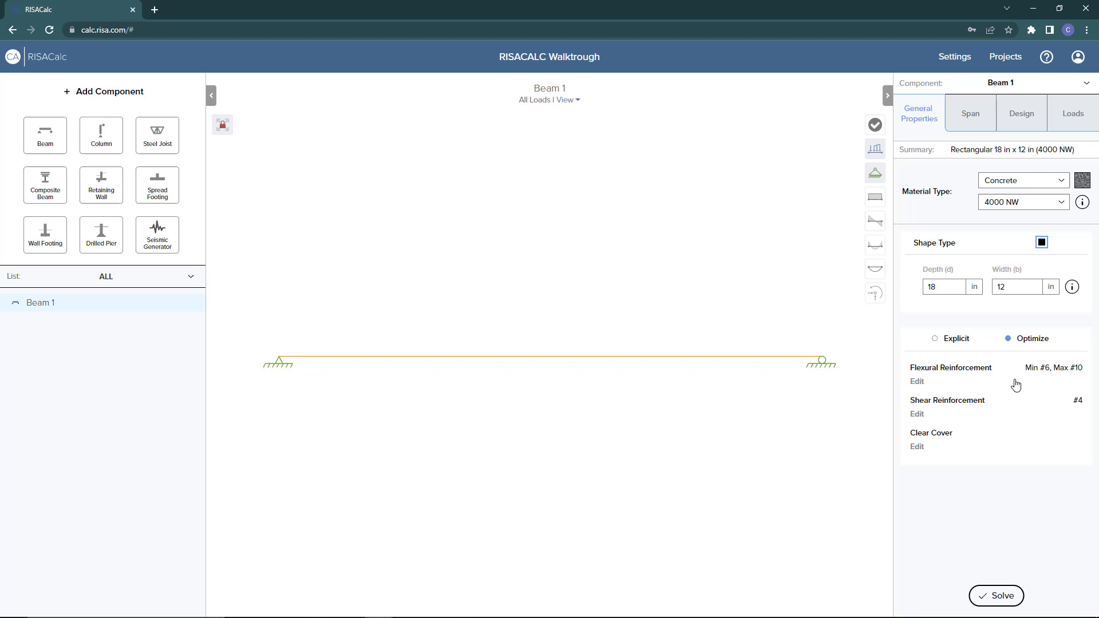
{"action": "left_click", "coordinate": [918, 382]}
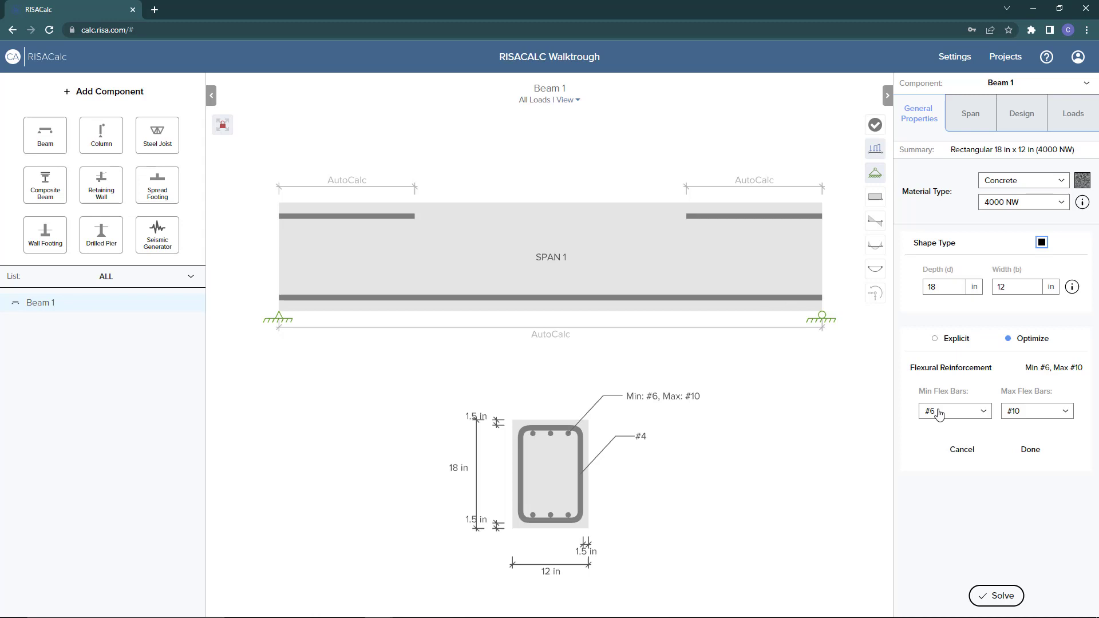
{"action": "left_click", "coordinate": [579, 101]}
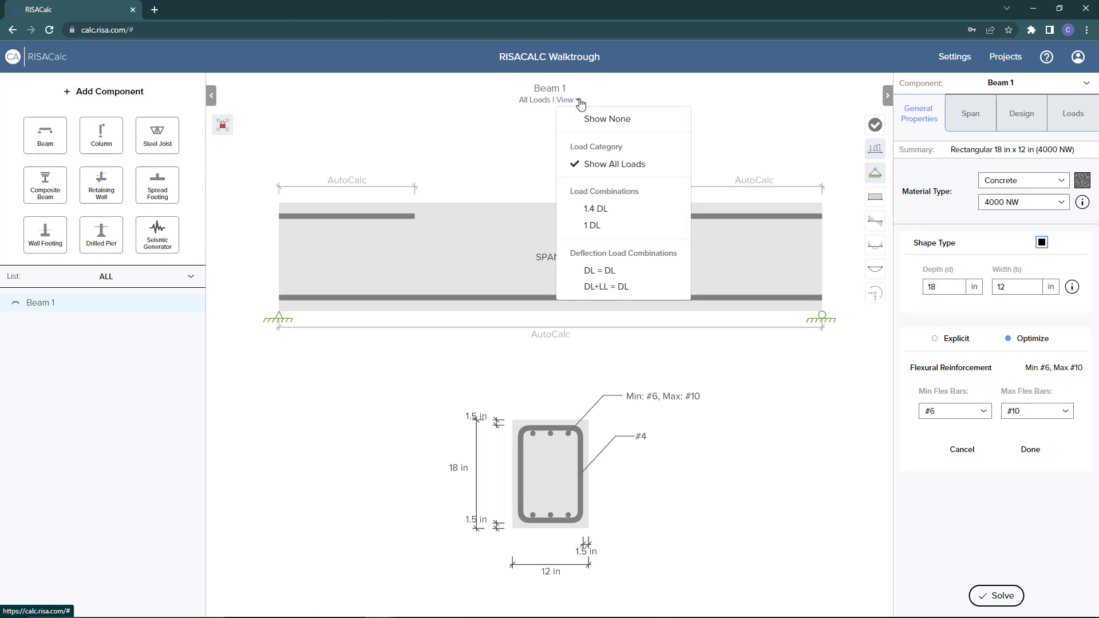
{"action": "left_click", "coordinate": [580, 103]}
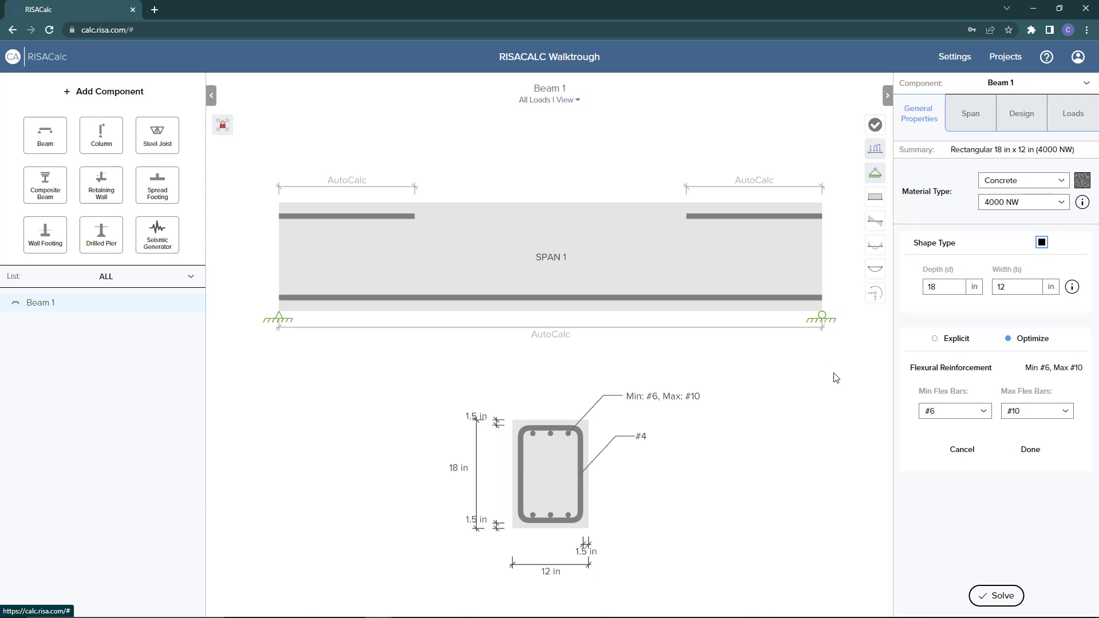
{"action": "left_click", "coordinate": [1023, 453]}
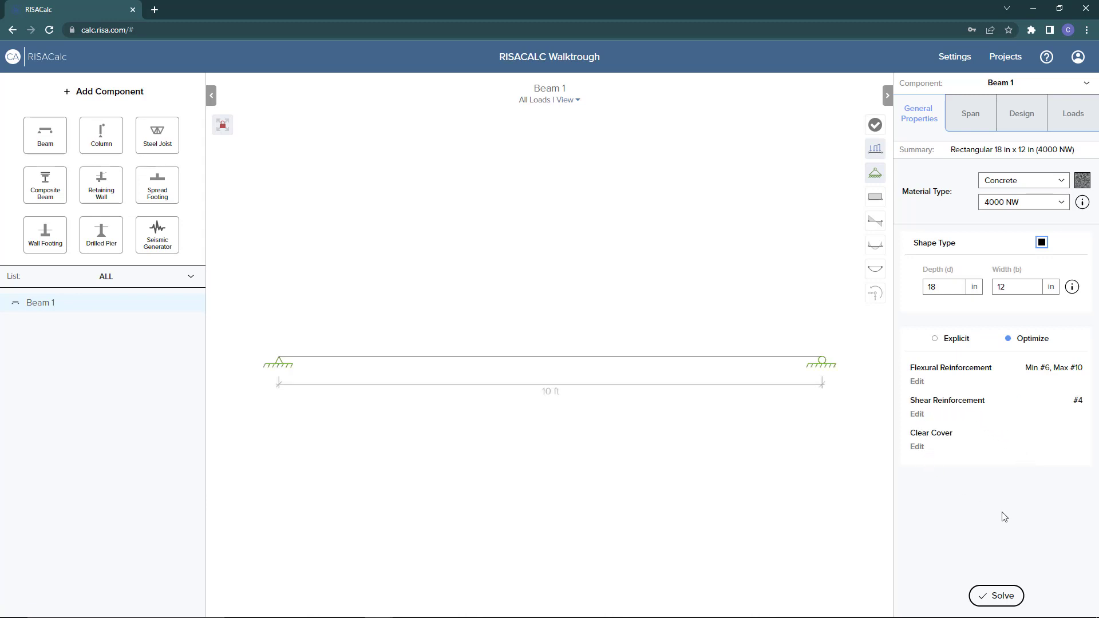
Add a second span of 2.5 ft to Beam 1.
{"action": "left_click", "coordinate": [968, 125]}
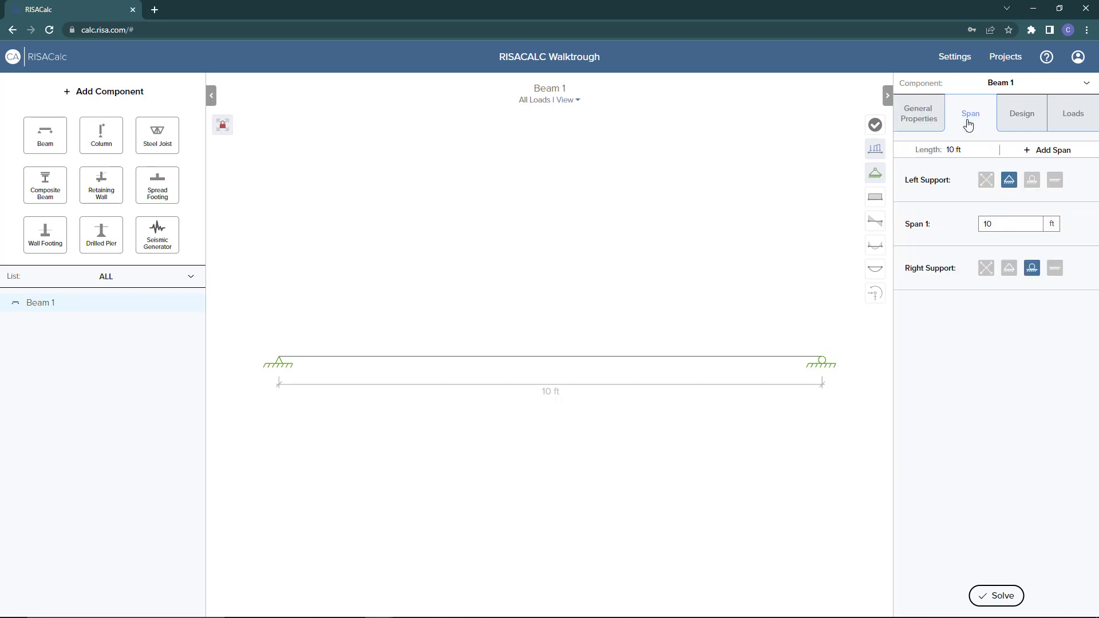
{"action": "left_click", "coordinate": [1041, 151]}
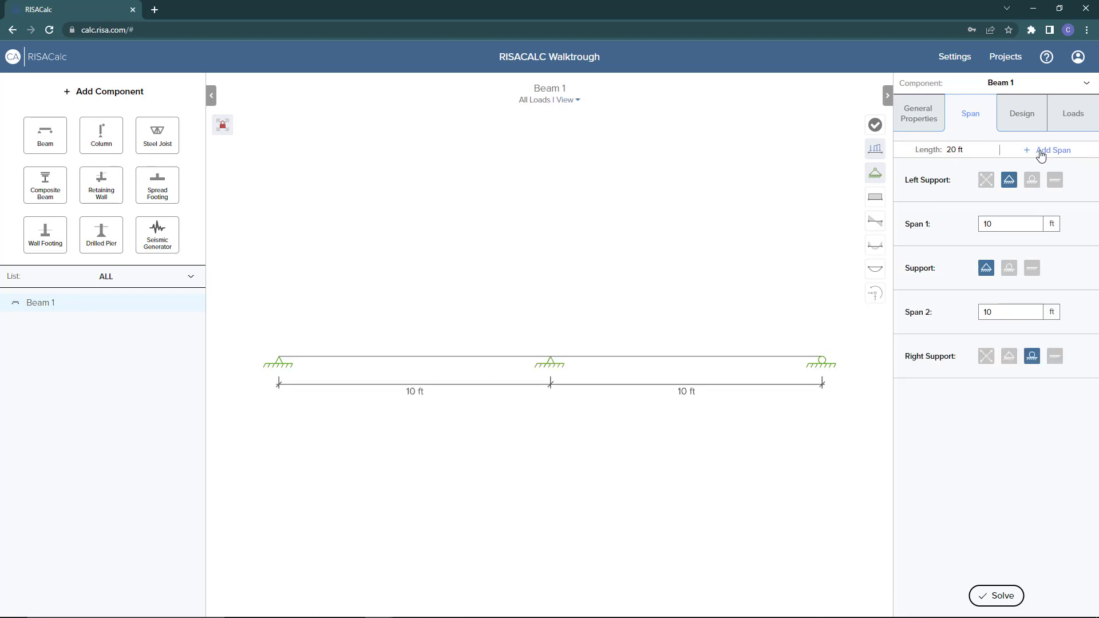
{"action": "left_click", "coordinate": [1000, 313]}
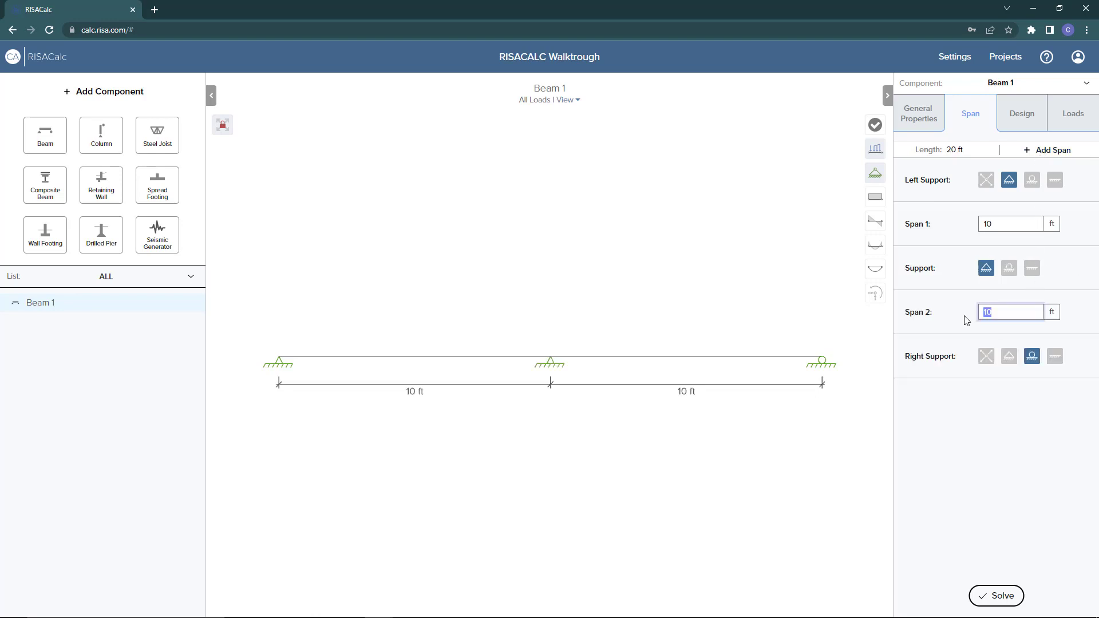
{"action": "type", "text": "2.5"}
{"action": "key", "text": "Return"}
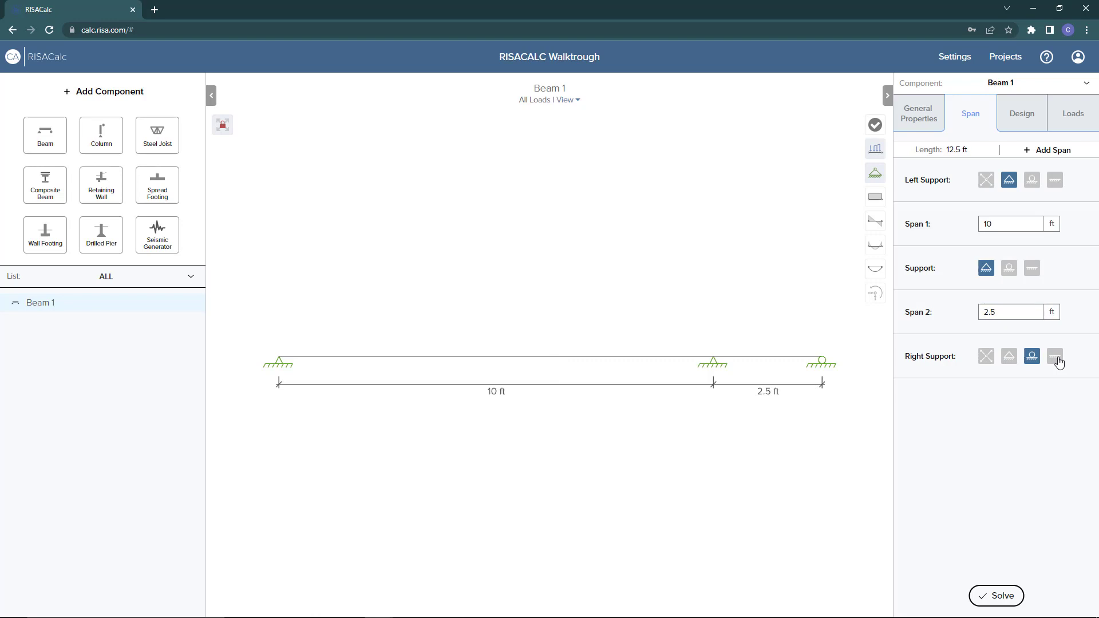
Make the beam's right end free and show its Design settings.
{"action": "left_click", "coordinate": [1056, 358]}
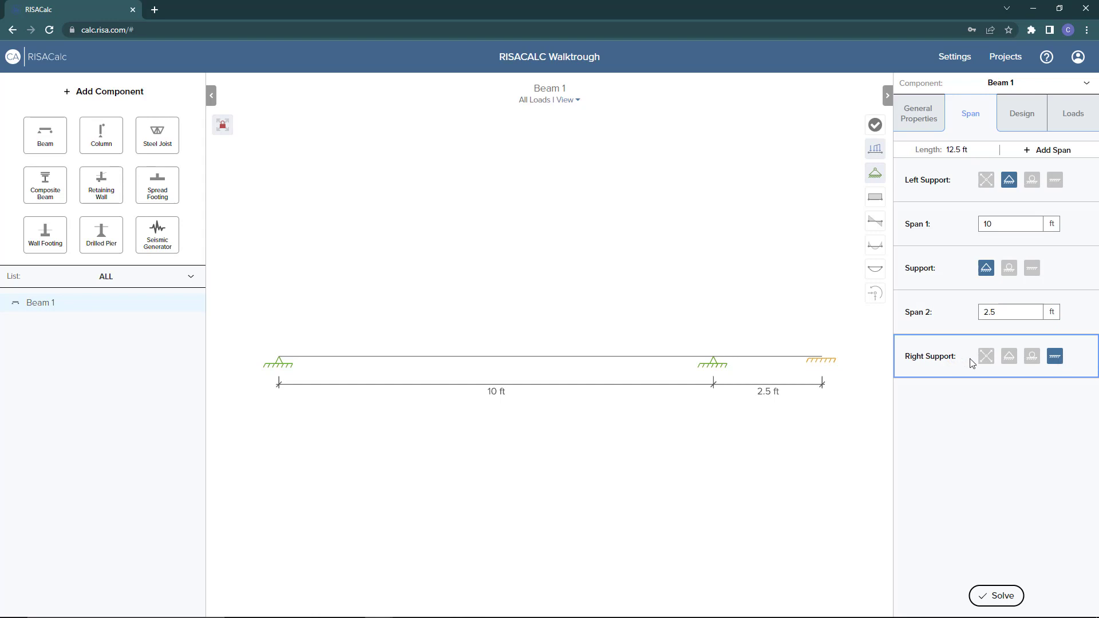
{"action": "left_click", "coordinate": [987, 357]}
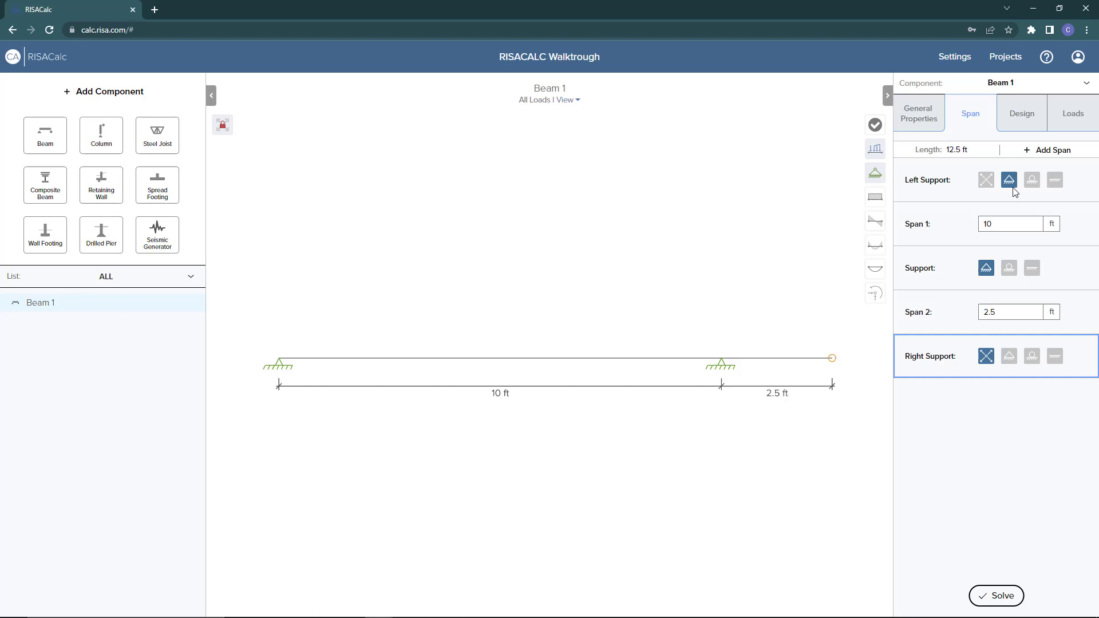
{"action": "left_click", "coordinate": [1025, 117]}
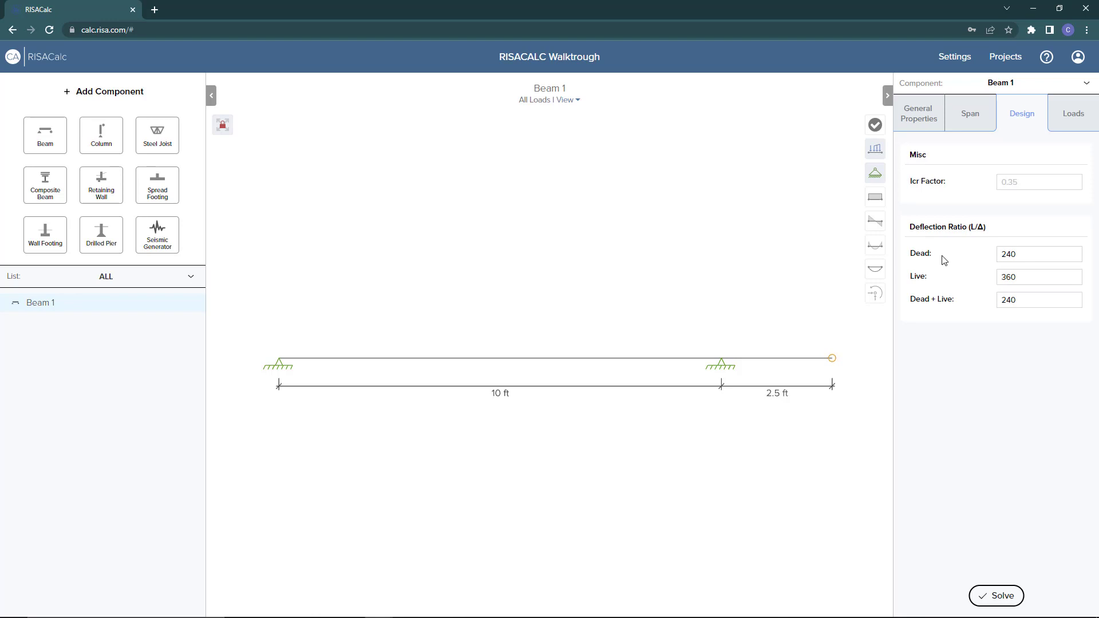
Show Beam 1's loads and open the Load Combination Settings.
{"action": "left_click", "coordinate": [1071, 114]}
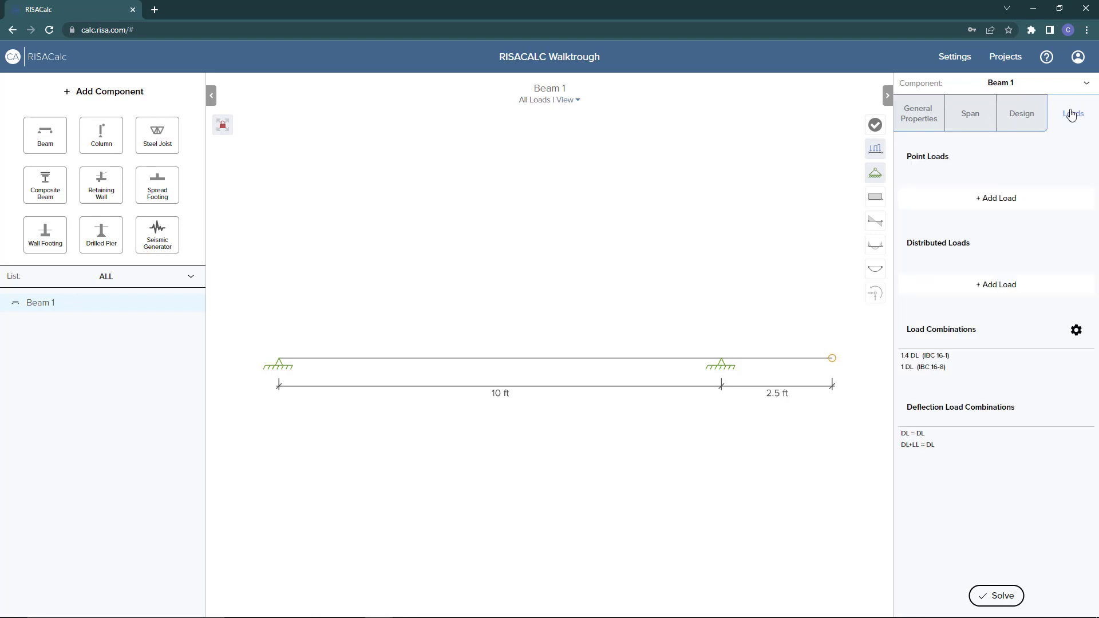
{"action": "left_click", "coordinate": [1076, 332]}
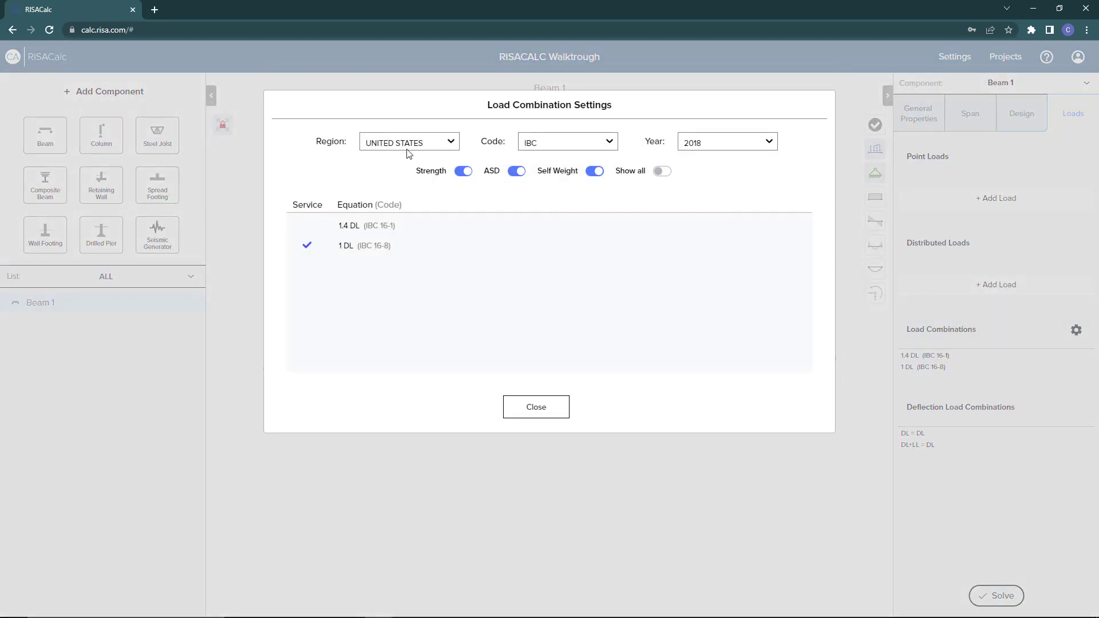
Keep IBC 2018 combinations with Strength and Self Weight included, then close the dialog.
{"action": "left_click", "coordinate": [449, 147]}
{"action": "left_click", "coordinate": [611, 146]}
{"action": "left_click", "coordinate": [612, 146]}
{"action": "left_click", "coordinate": [770, 142]}
{"action": "left_click", "coordinate": [773, 142]}
{"action": "left_click", "coordinate": [467, 172]}
{"action": "left_click", "coordinate": [467, 171]}
{"action": "left_click", "coordinate": [596, 173]}
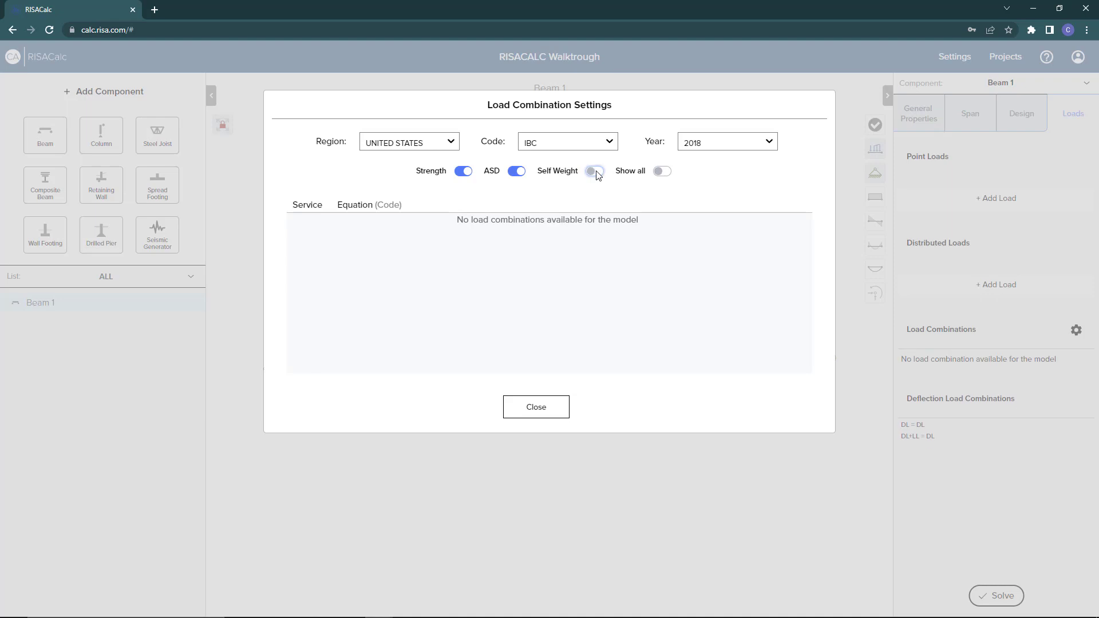
{"action": "left_click", "coordinate": [596, 172]}
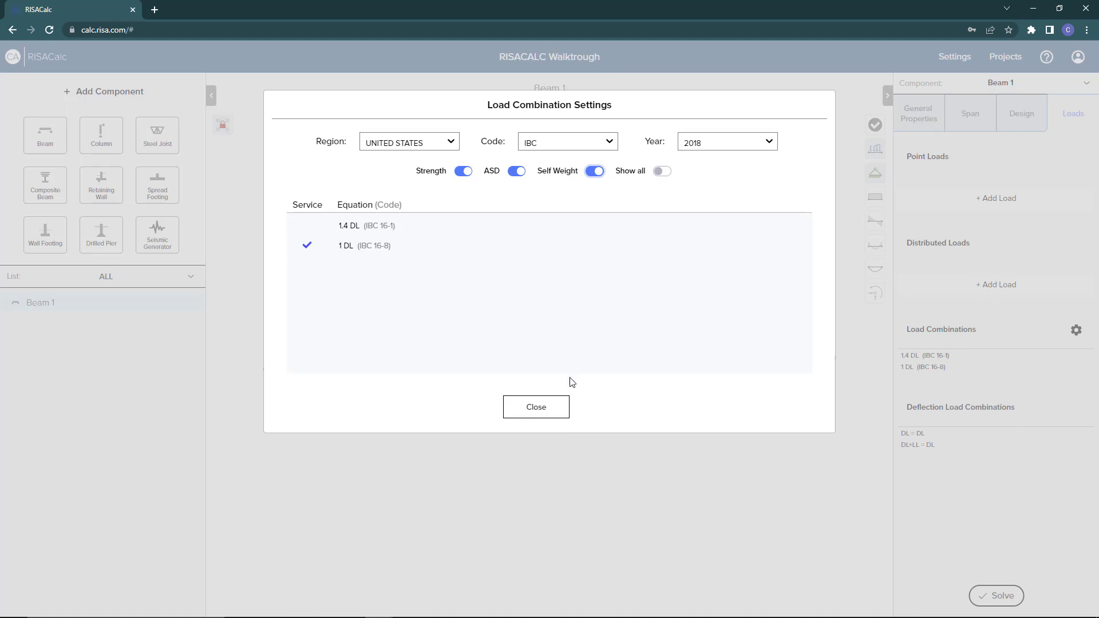
{"action": "left_click", "coordinate": [553, 408]}
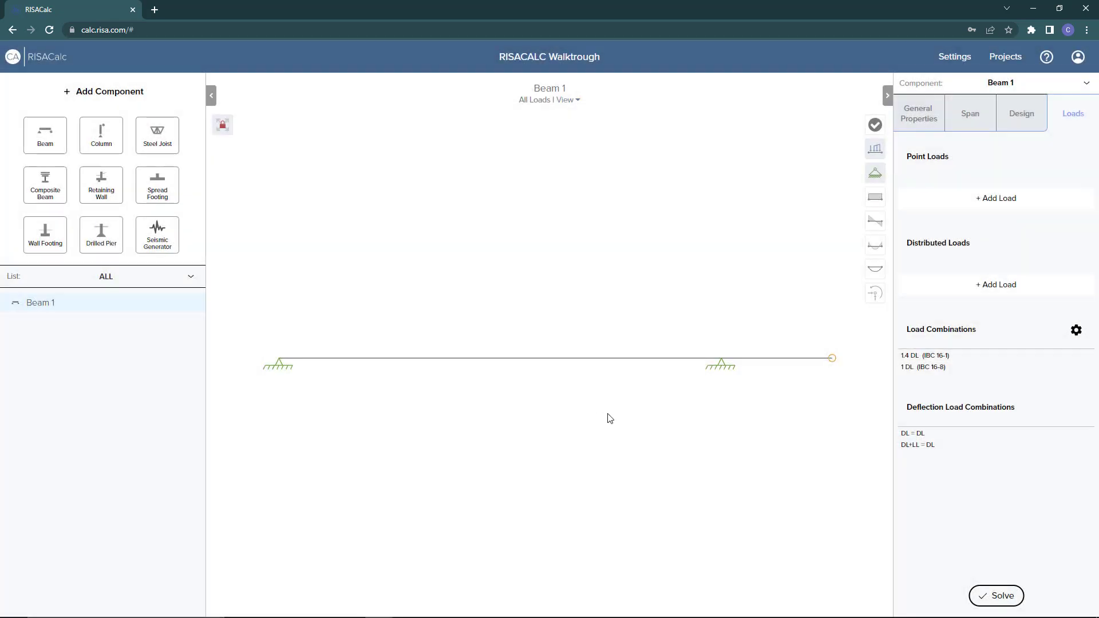
Add a vertical 5 k live point load at 7.5 ft.
{"action": "left_click", "coordinate": [985, 201]}
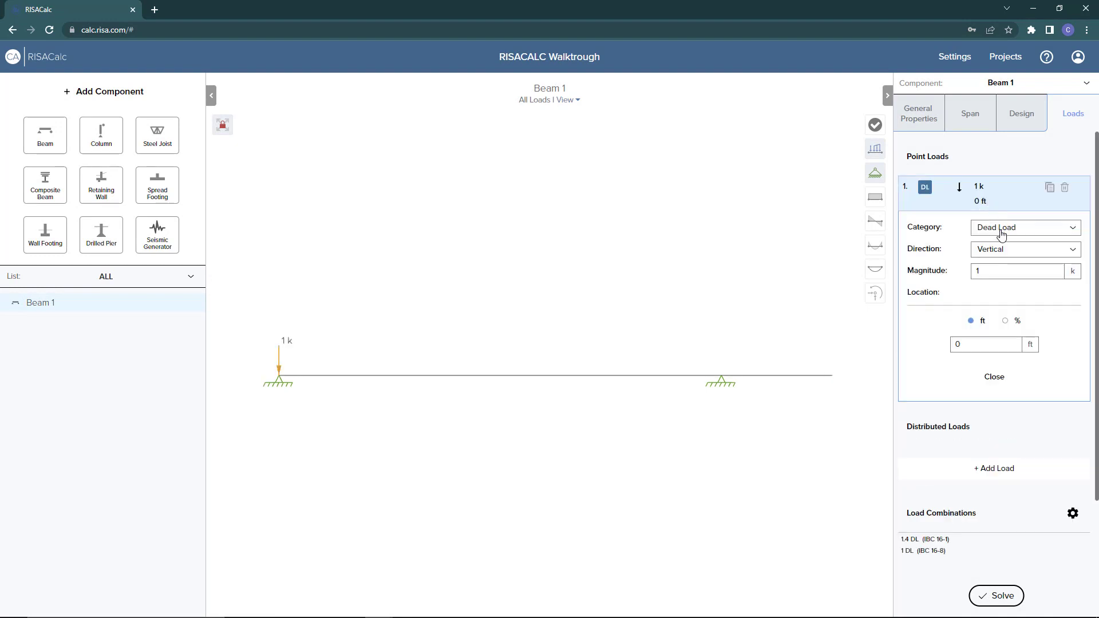
{"action": "left_click", "coordinate": [1048, 232]}
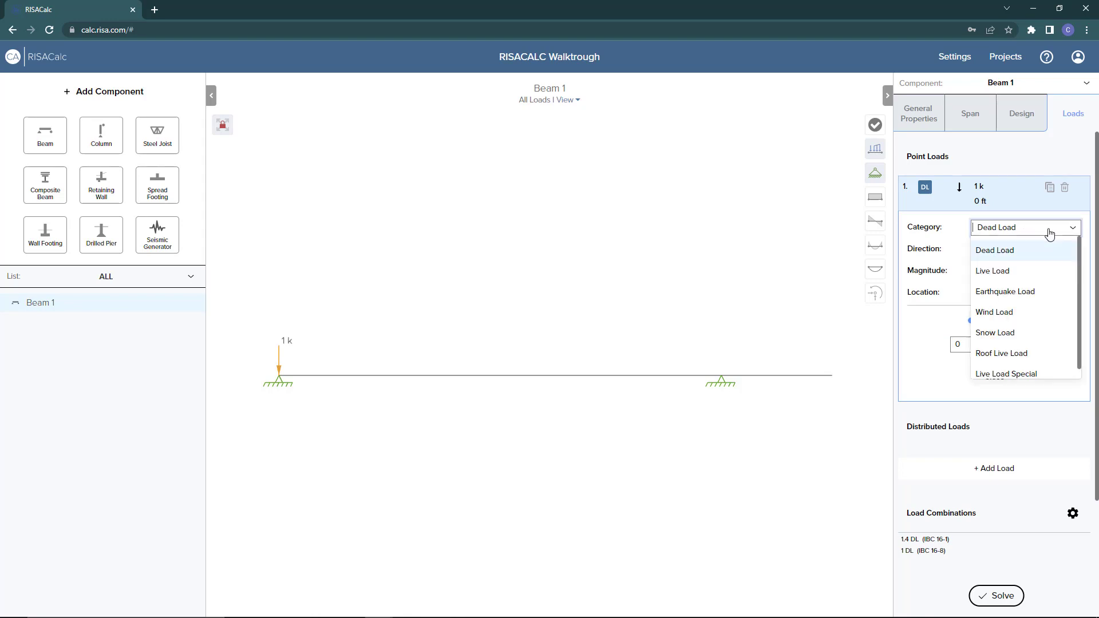
{"action": "left_click", "coordinate": [1010, 273]}
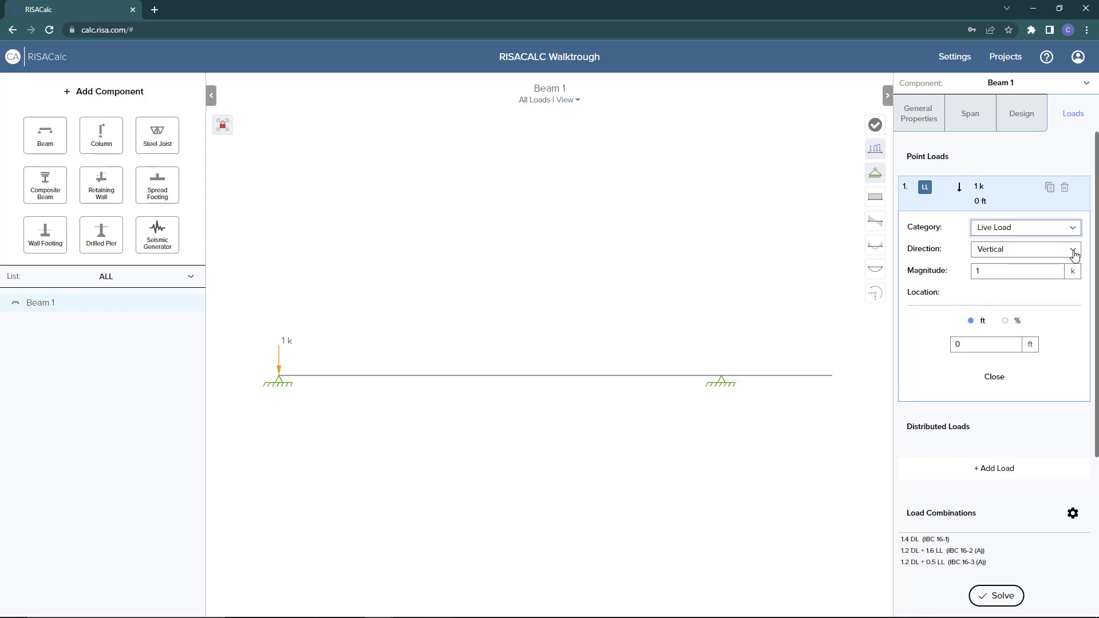
{"action": "left_click", "coordinate": [1074, 254]}
{"action": "left_click", "coordinate": [1074, 253]}
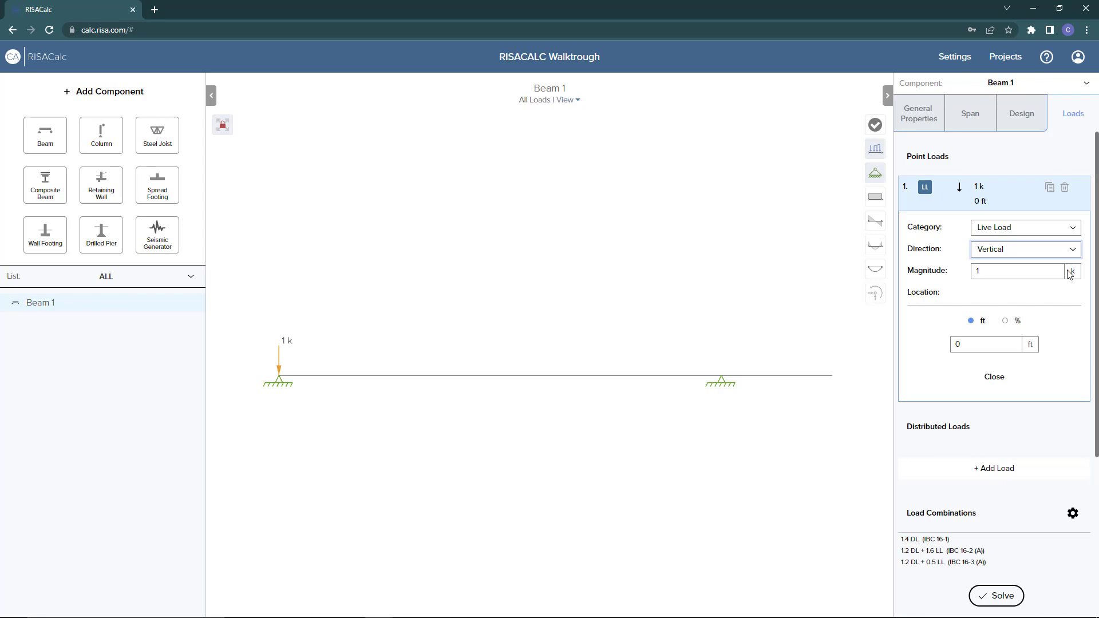
{"action": "left_click", "coordinate": [1039, 274]}
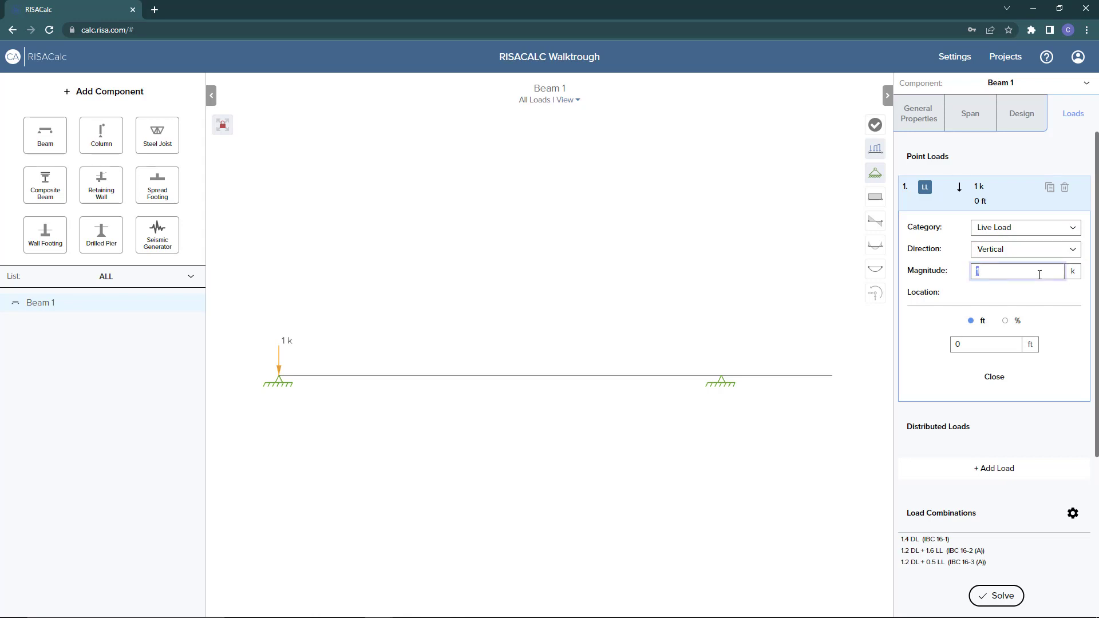
{"action": "type", "text": "5"}
{"action": "left_click", "coordinate": [983, 345]}
{"action": "type", "text": "7.5"}
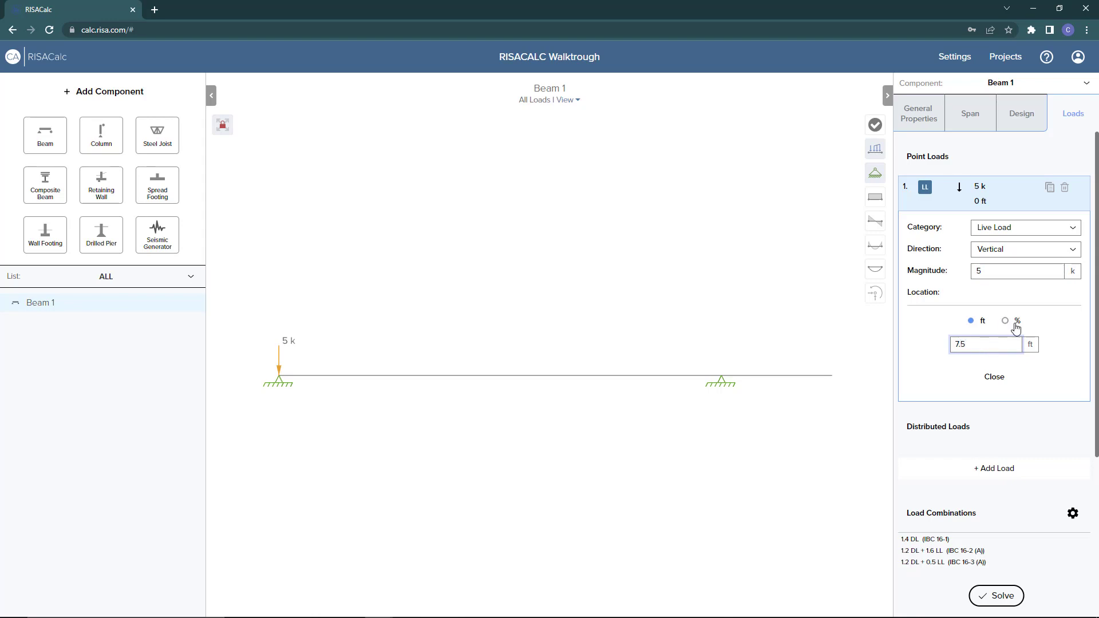
{"action": "key", "text": "Return"}
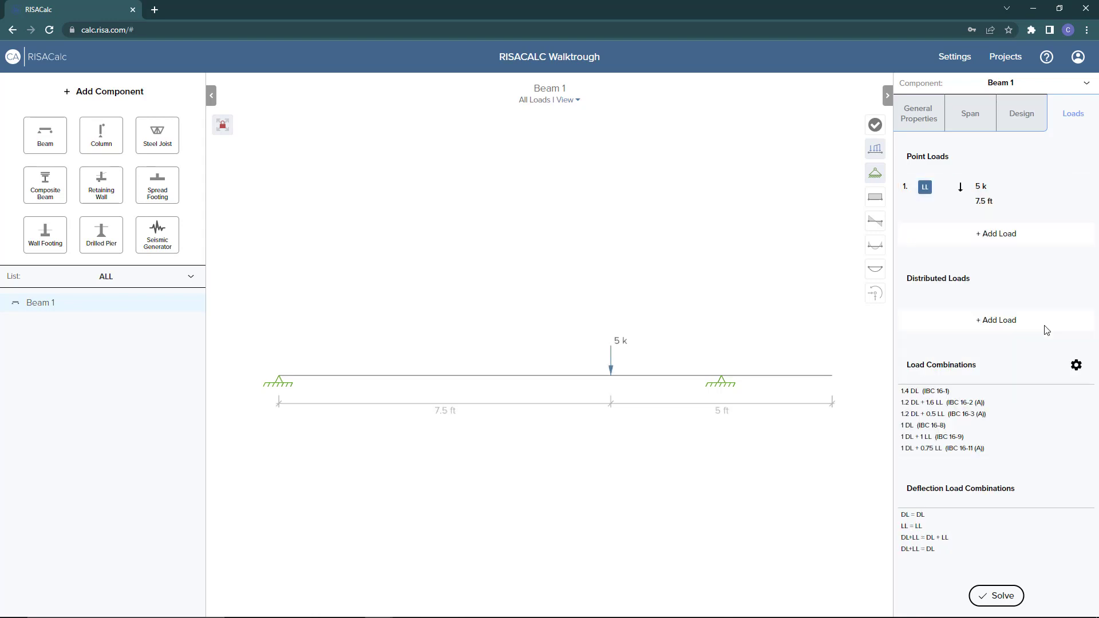
Add a vertical distributed load from 0.5 to 1 klf starting at 50% of the beam.
{"action": "left_click", "coordinate": [1005, 324]}
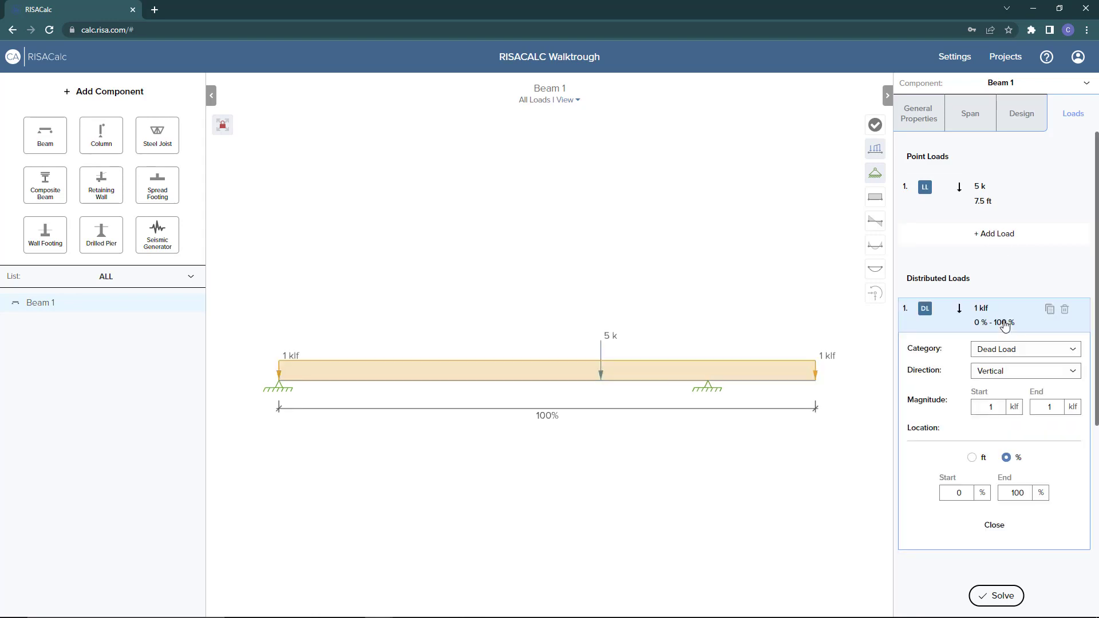
{"action": "left_click", "coordinate": [1009, 375]}
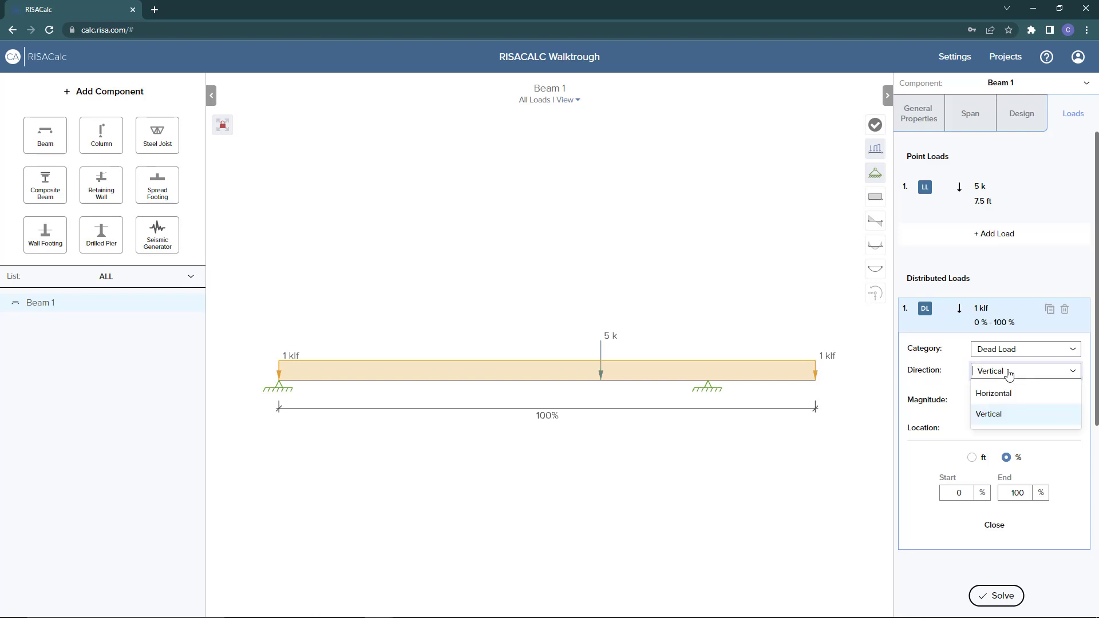
{"action": "left_click", "coordinate": [1009, 375]}
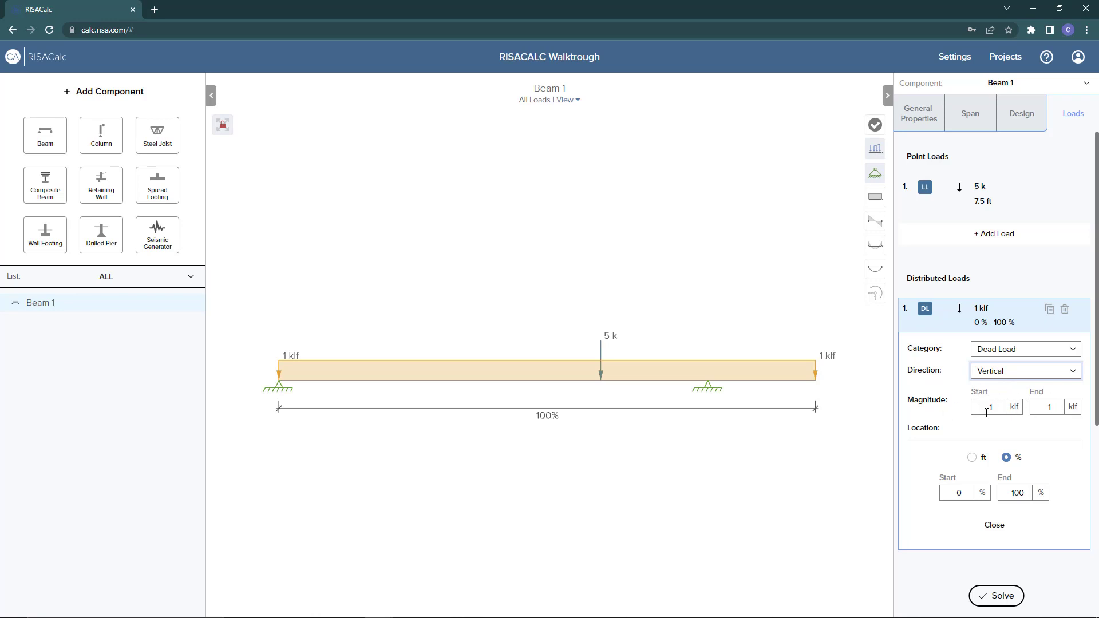
{"action": "left_click_drag", "start_coordinate": [987, 407], "coordinate": [1005, 406]}
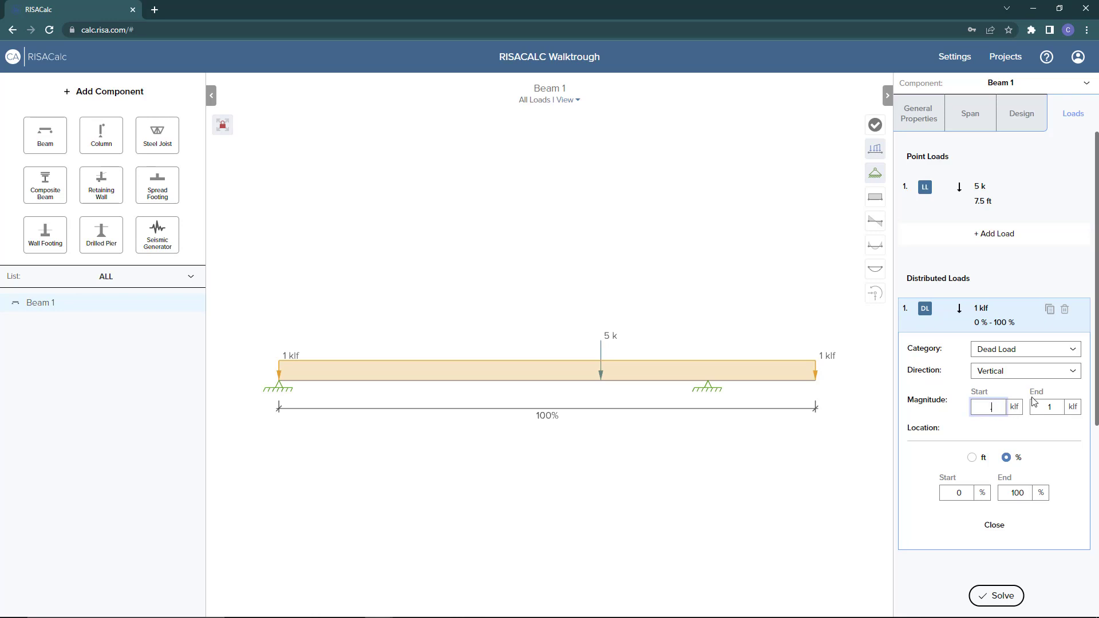
{"action": "type", "text": ".5"}
{"action": "left_click", "coordinate": [1053, 410]}
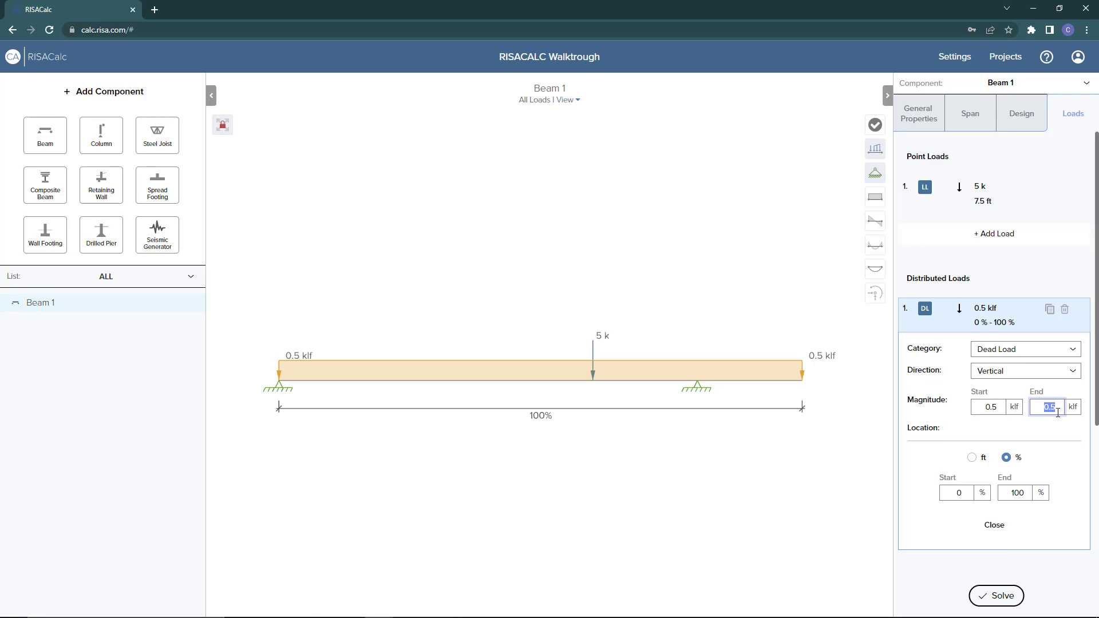
{"action": "type", "text": "1"}
{"action": "left_click", "coordinate": [1002, 406]}
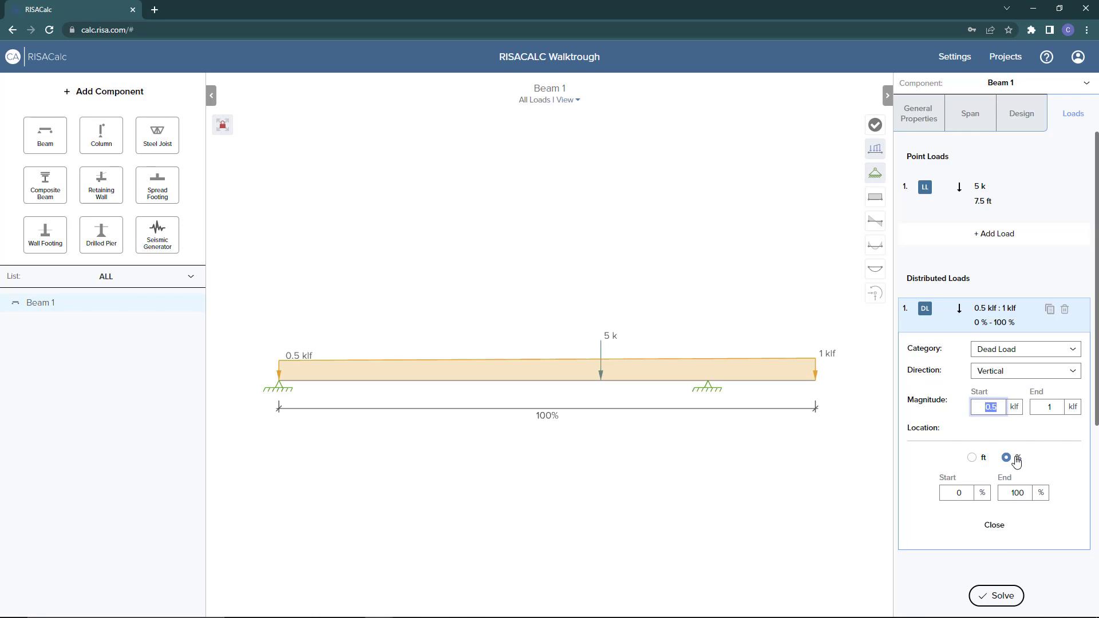
{"action": "left_click", "coordinate": [958, 493]}
{"action": "type", "text": "50"}
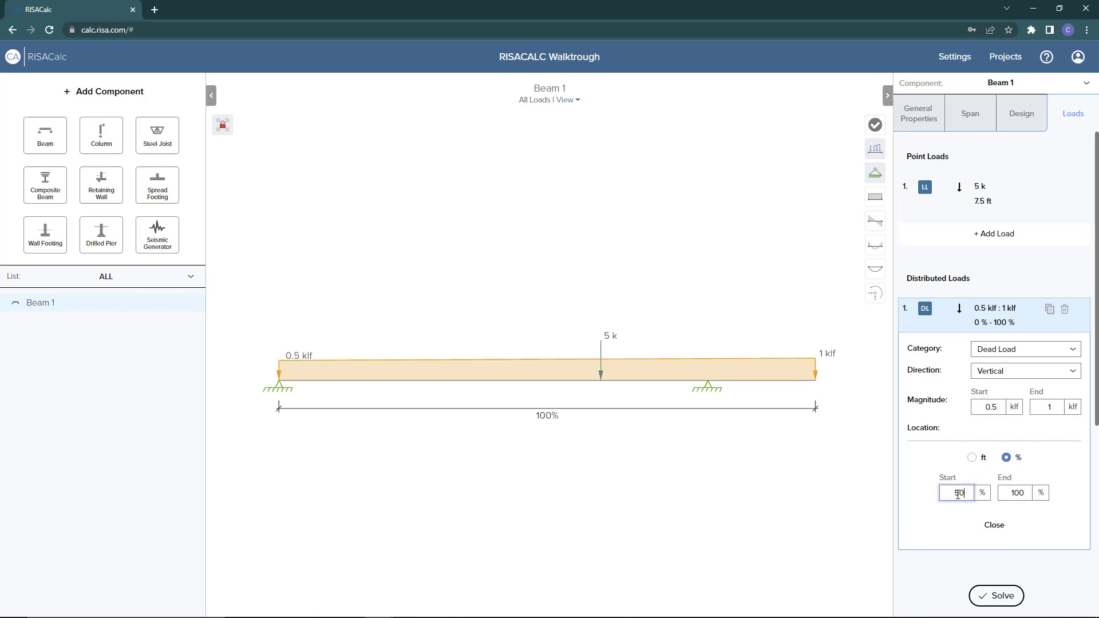
{"action": "key", "text": "Tab"}
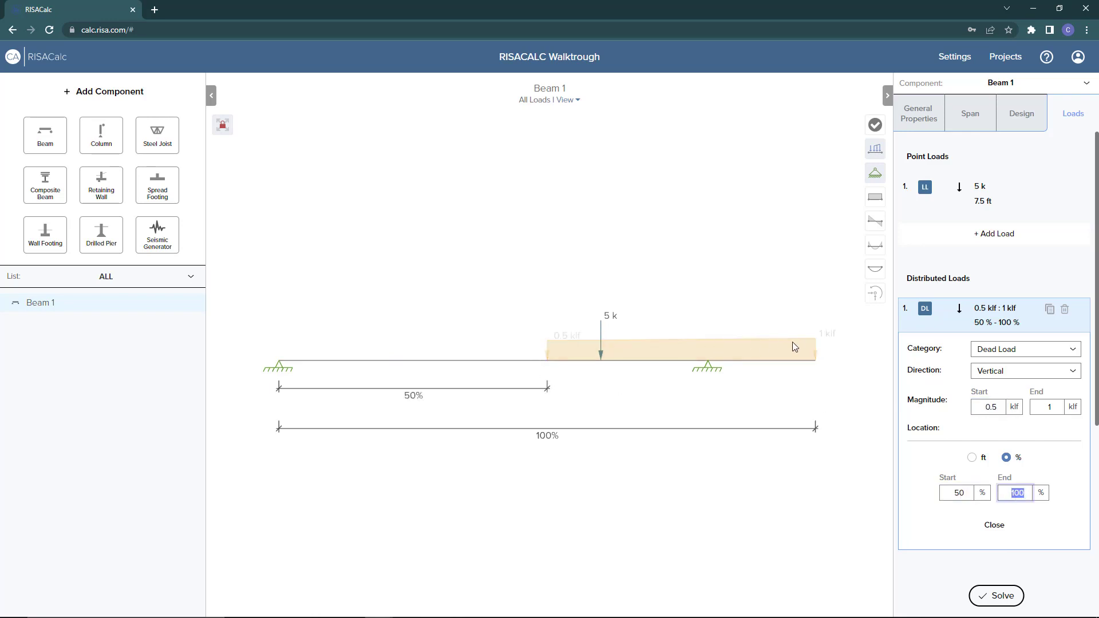
{"action": "left_click", "coordinate": [1049, 567]}
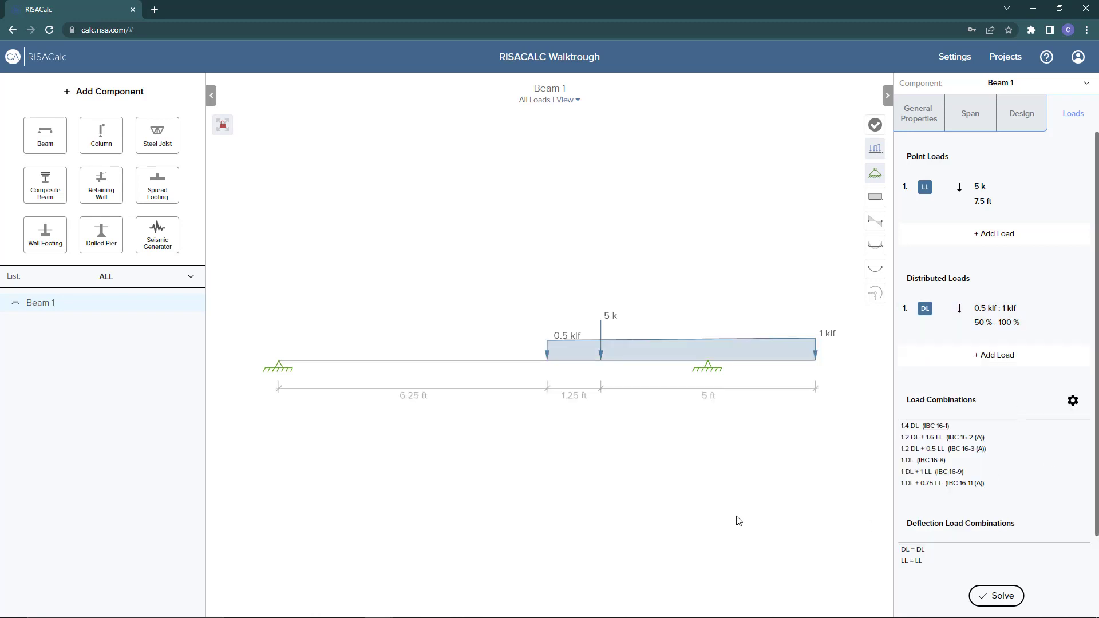
Solve Beam 1 to get its detail report with a 0.294 code check.
{"action": "left_click", "coordinate": [997, 596]}
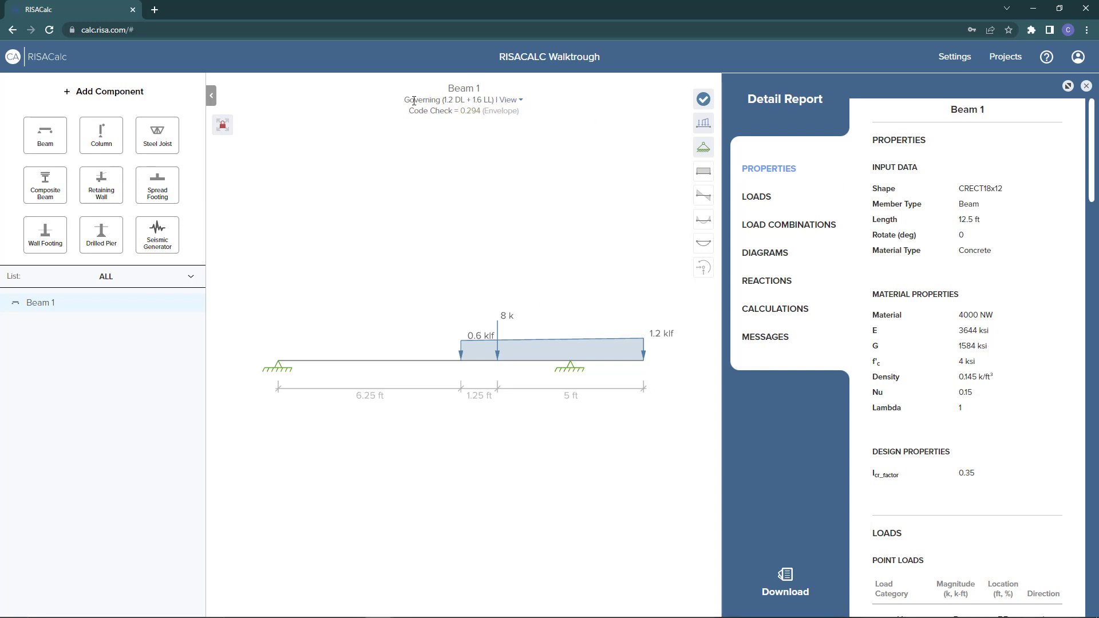
Browse the list of load combinations to display, then close it unchanged.
{"action": "left_click", "coordinate": [511, 100]}
{"action": "scroll", "coordinate": [598, 257], "scroll_direction": "down", "scroll_amount": 3}
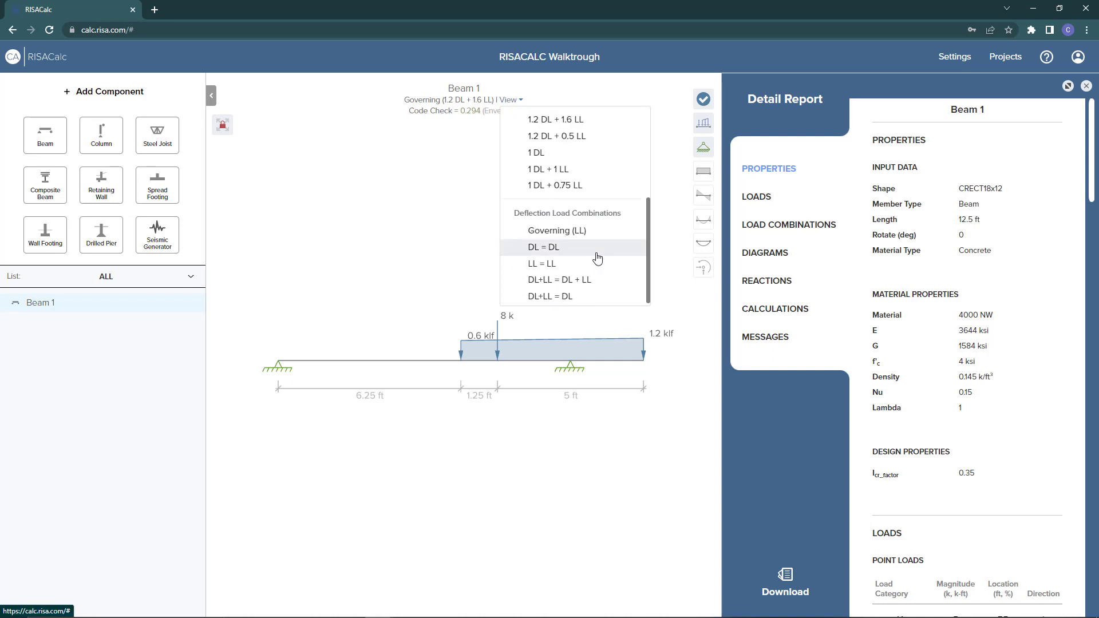
{"action": "scroll", "coordinate": [596, 256], "scroll_direction": "up", "scroll_amount": 4}
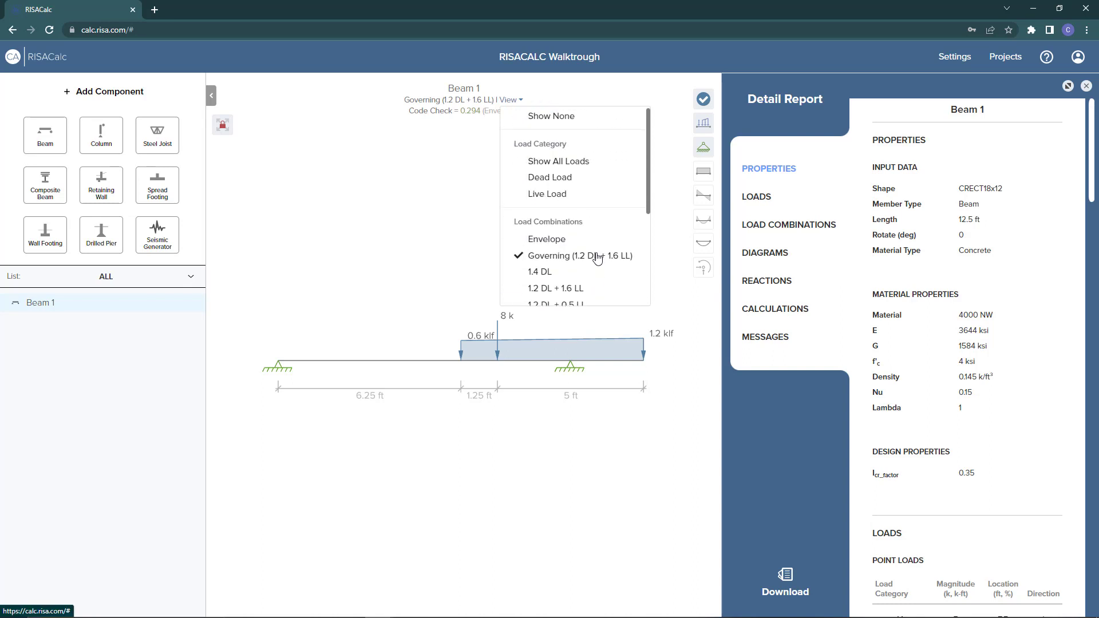
{"action": "left_click", "coordinate": [447, 203]}
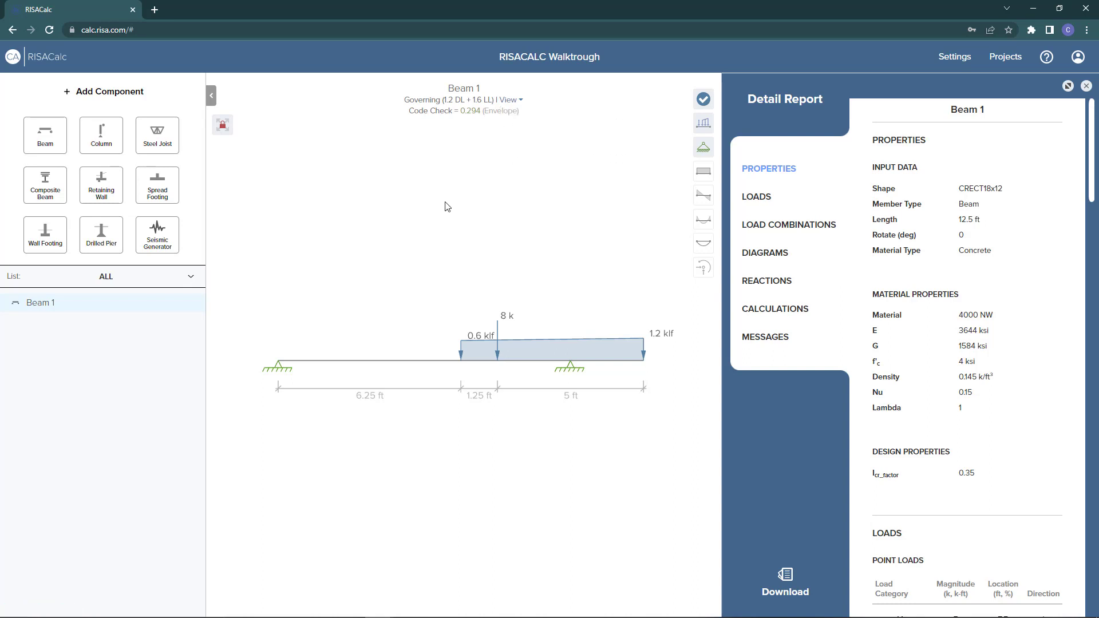
Add shear, moment, deflection and support reaction plots to Beam 1's diagram, keeping applied loads shown.
{"action": "left_click", "coordinate": [709, 124]}
{"action": "left_click", "coordinate": [709, 124]}
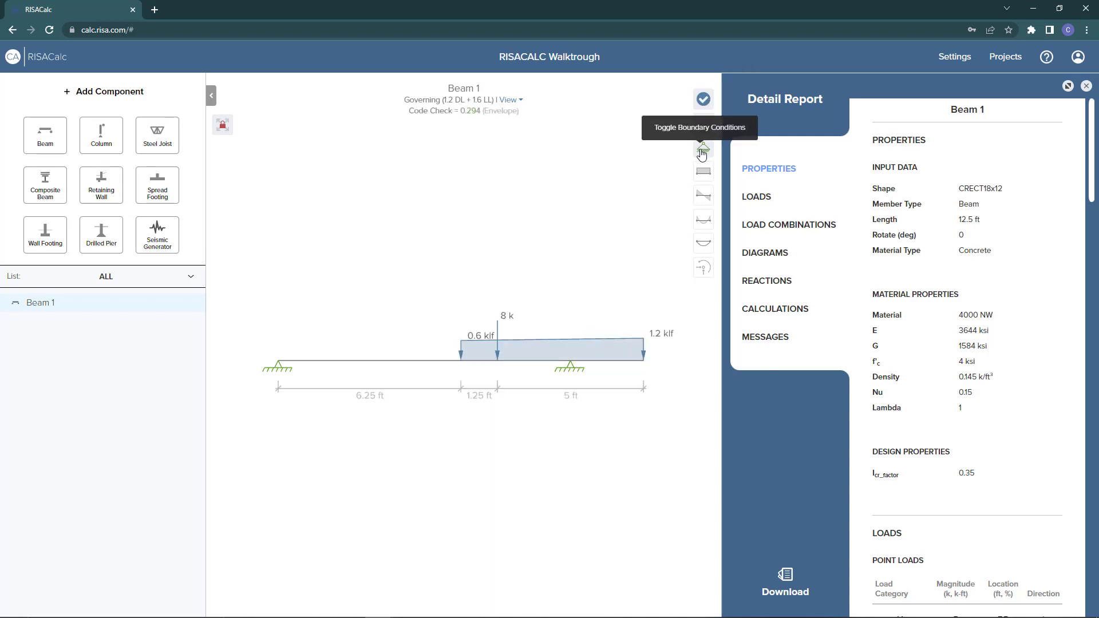
{"action": "left_click", "coordinate": [704, 197]}
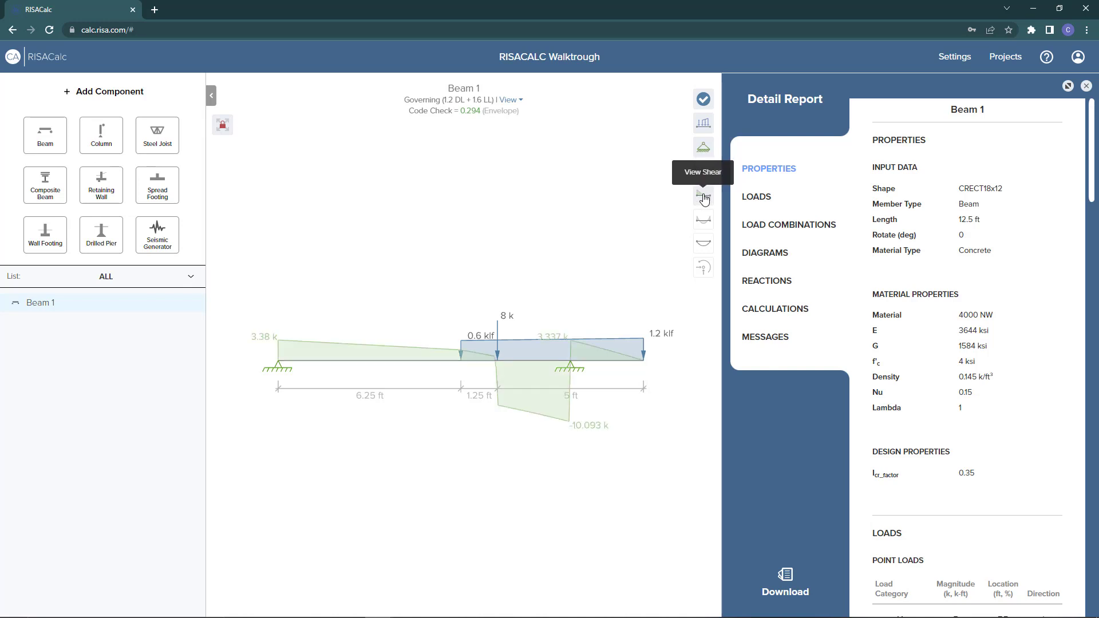
{"action": "left_click", "coordinate": [704, 220]}
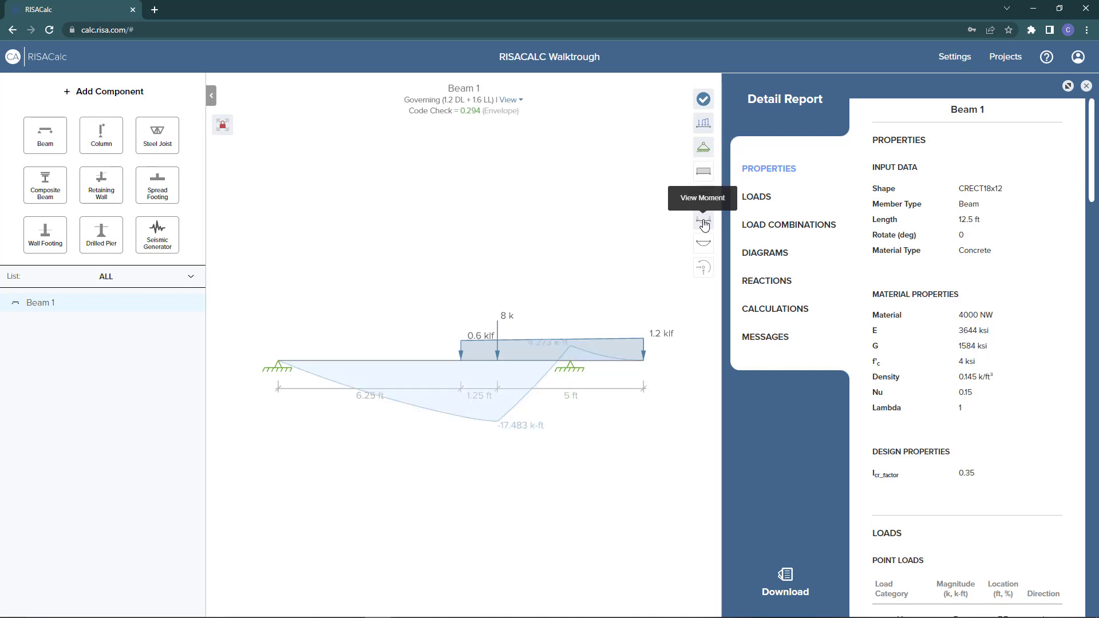
{"action": "left_click", "coordinate": [703, 243]}
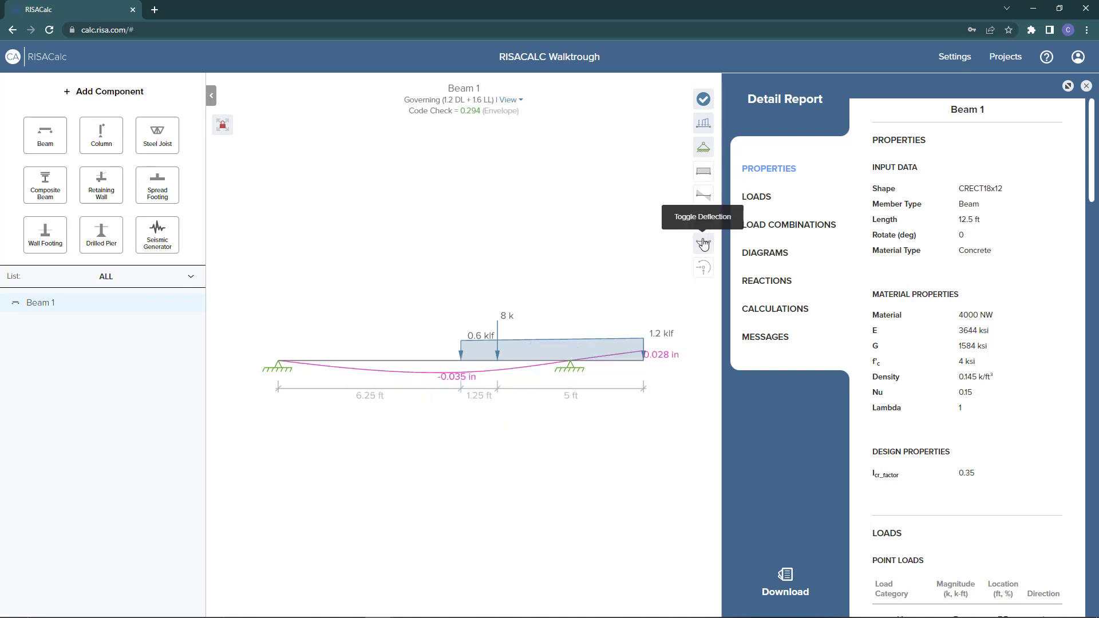
{"action": "left_click", "coordinate": [702, 270]}
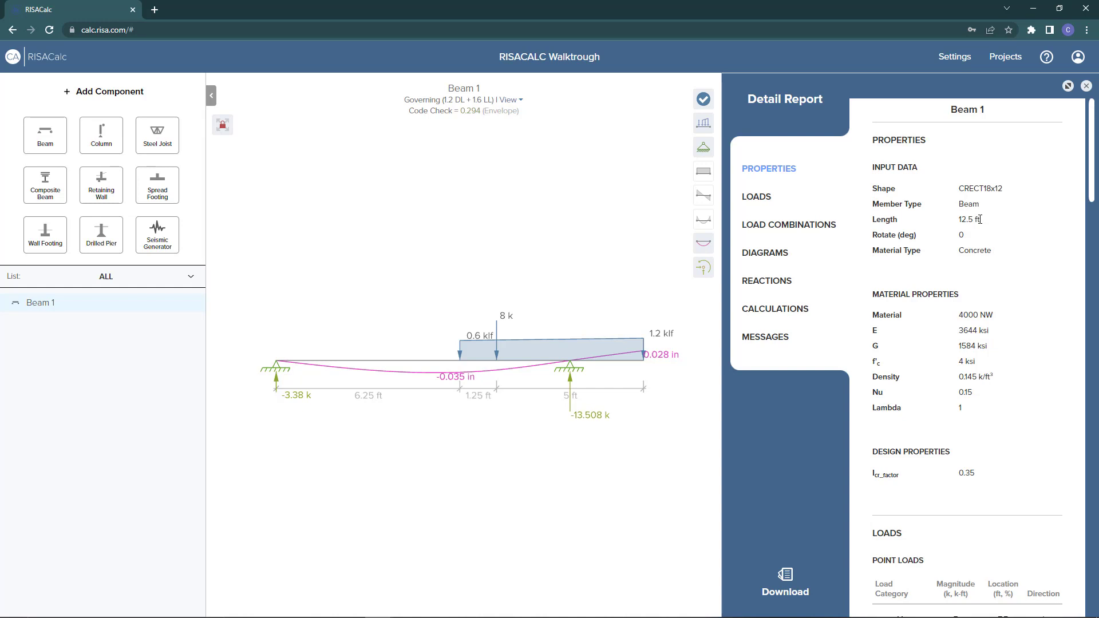
Scroll the Detail Report and jump through its Properties, Loads and Load Combinations sections.
{"action": "scroll", "coordinate": [980, 223], "scroll_direction": "down", "scroll_amount": 5}
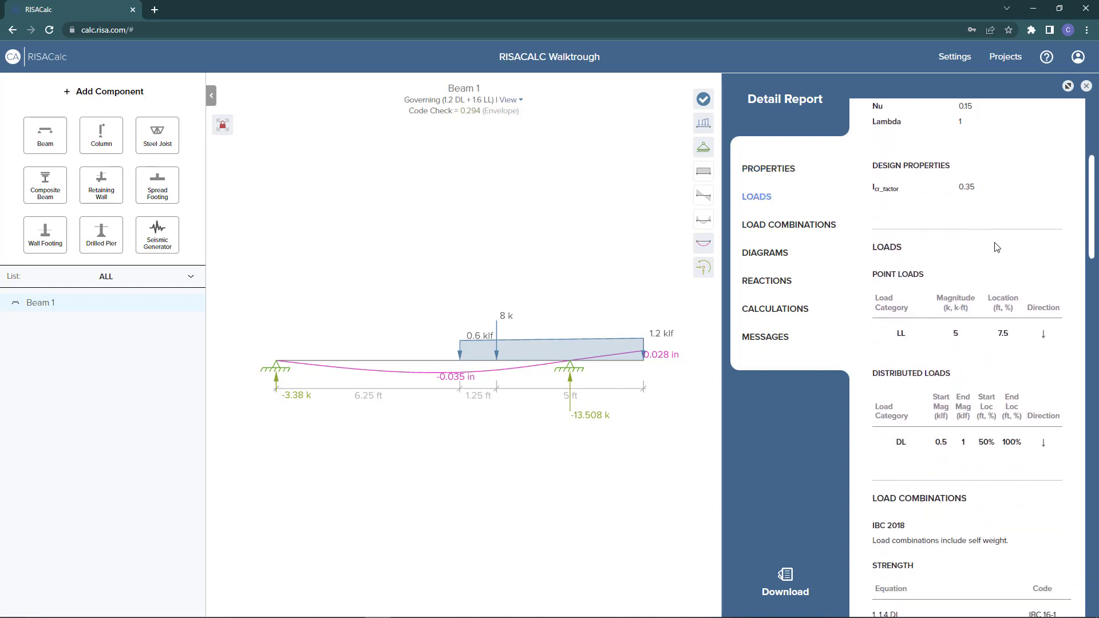
{"action": "scroll", "coordinate": [1001, 233], "scroll_direction": "down", "scroll_amount": 2}
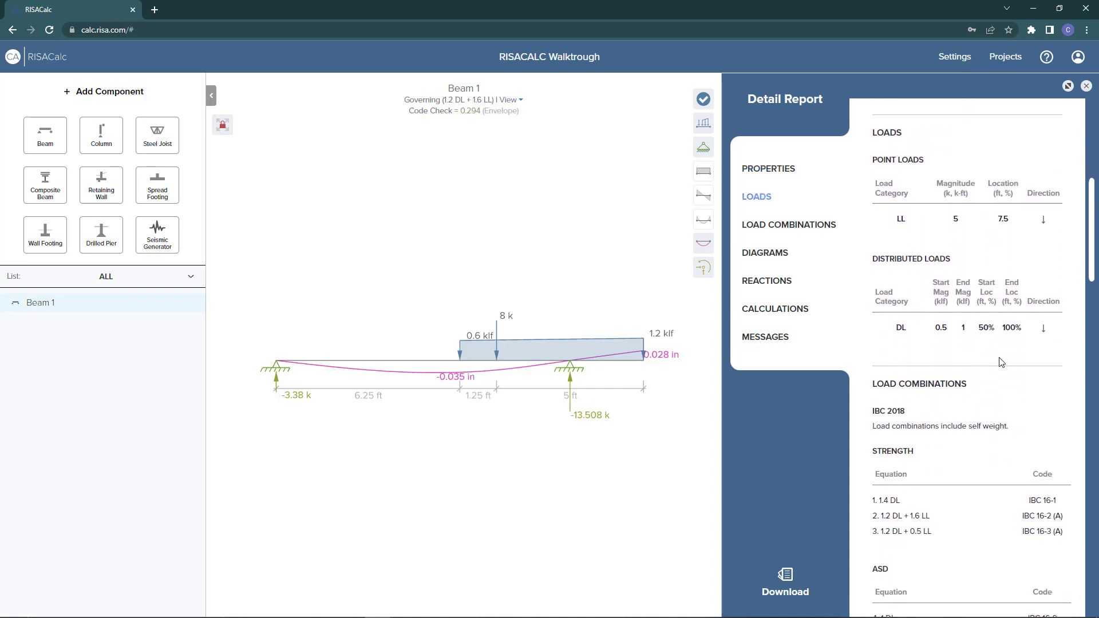
{"action": "scroll", "coordinate": [1003, 350], "scroll_direction": "down", "scroll_amount": 10}
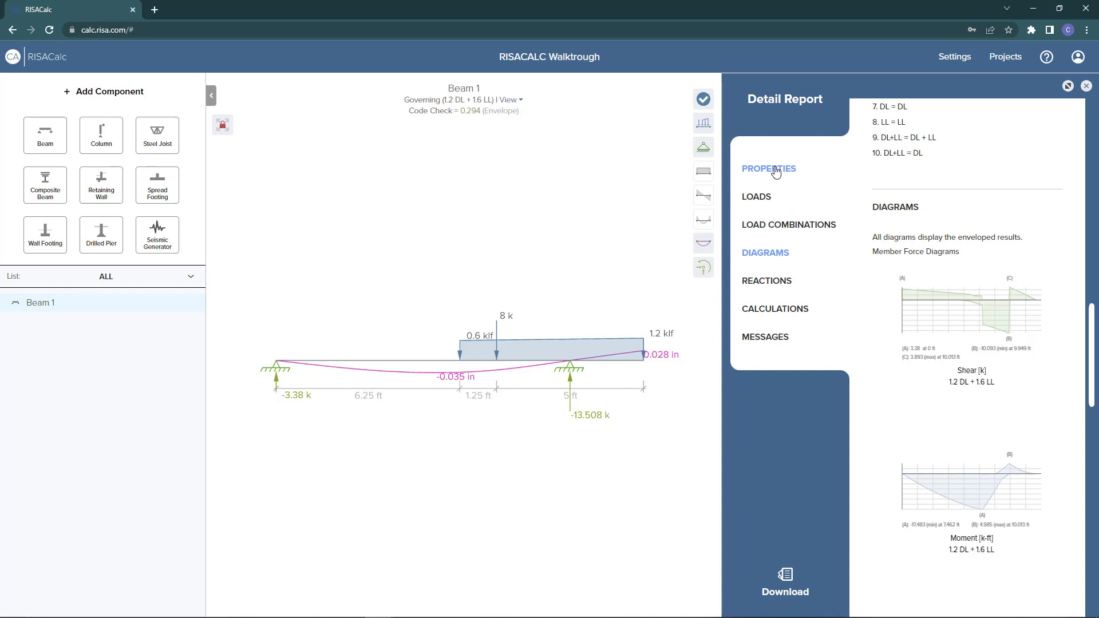
{"action": "left_click", "coordinate": [776, 171]}
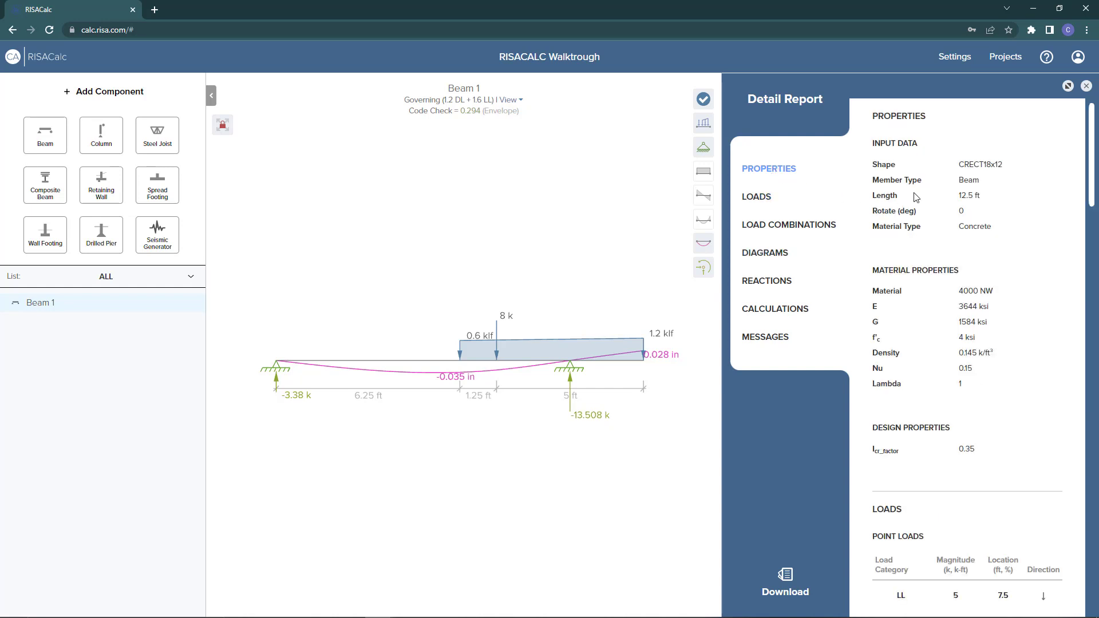
{"action": "left_click", "coordinate": [764, 200]}
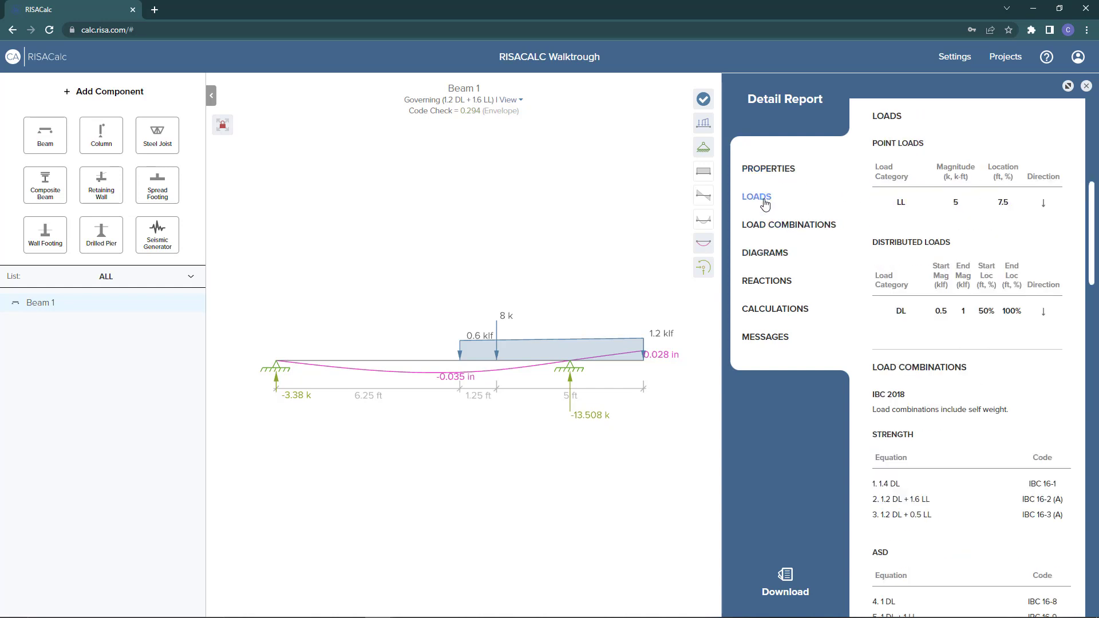
{"action": "left_click", "coordinate": [779, 227]}
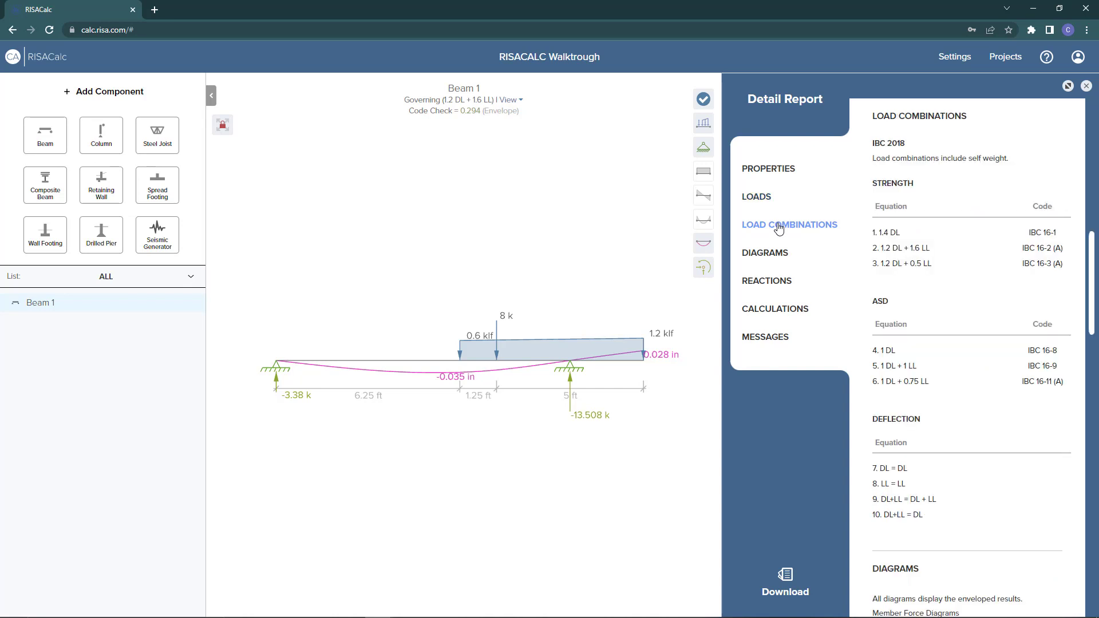
Jump to the report's Diagrams, Reactions and ACI 318-19 Calculations sections.
{"action": "left_click", "coordinate": [773, 254]}
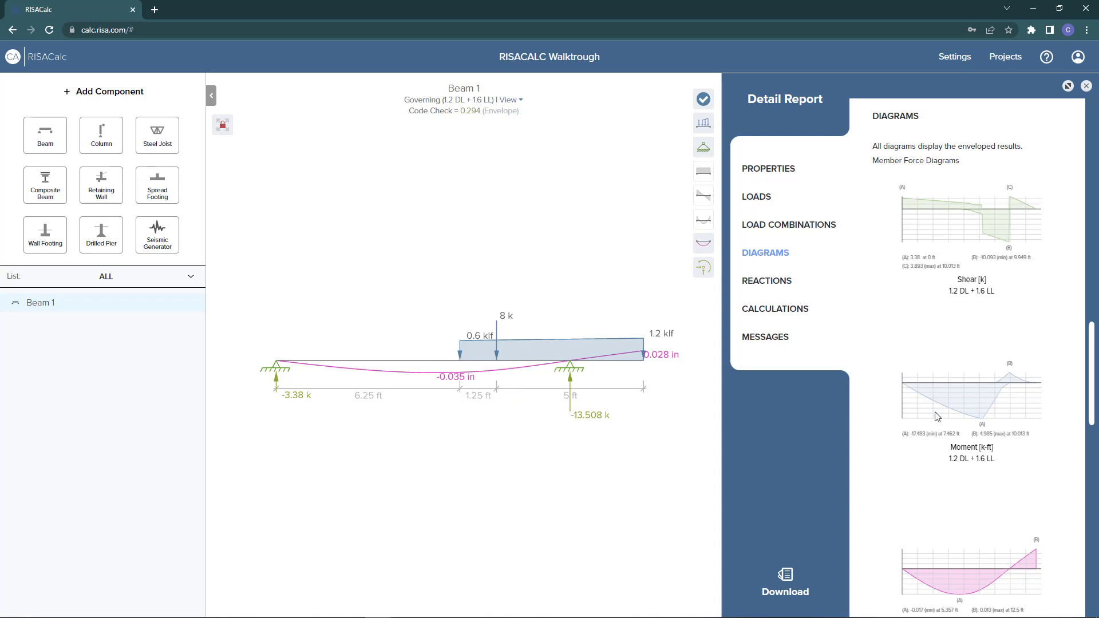
{"action": "left_click", "coordinate": [768, 281]}
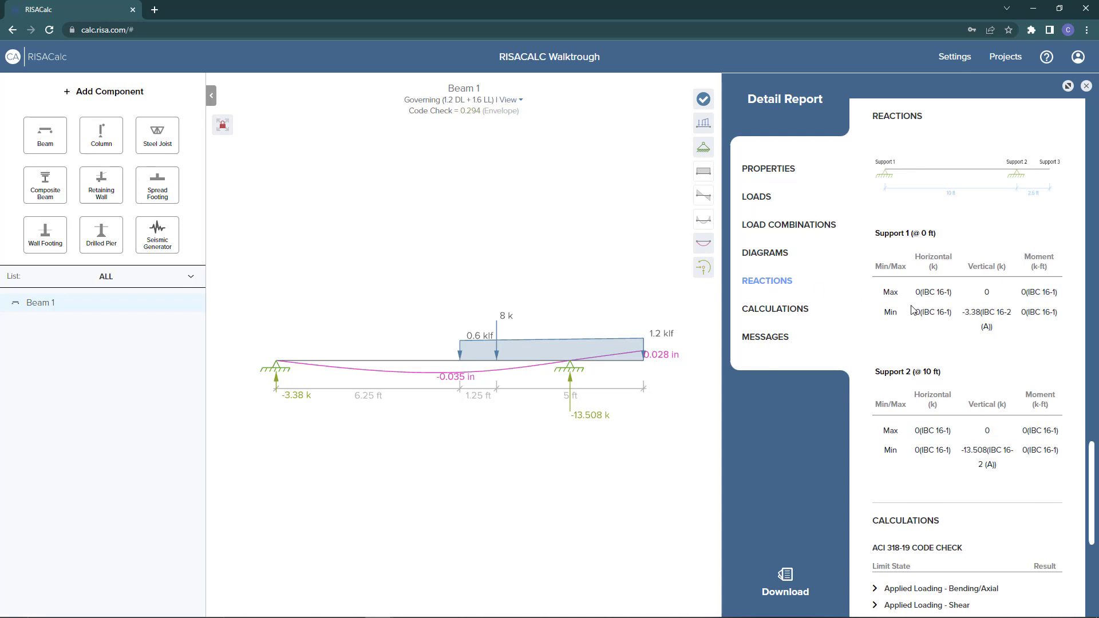
{"action": "left_click", "coordinate": [792, 314]}
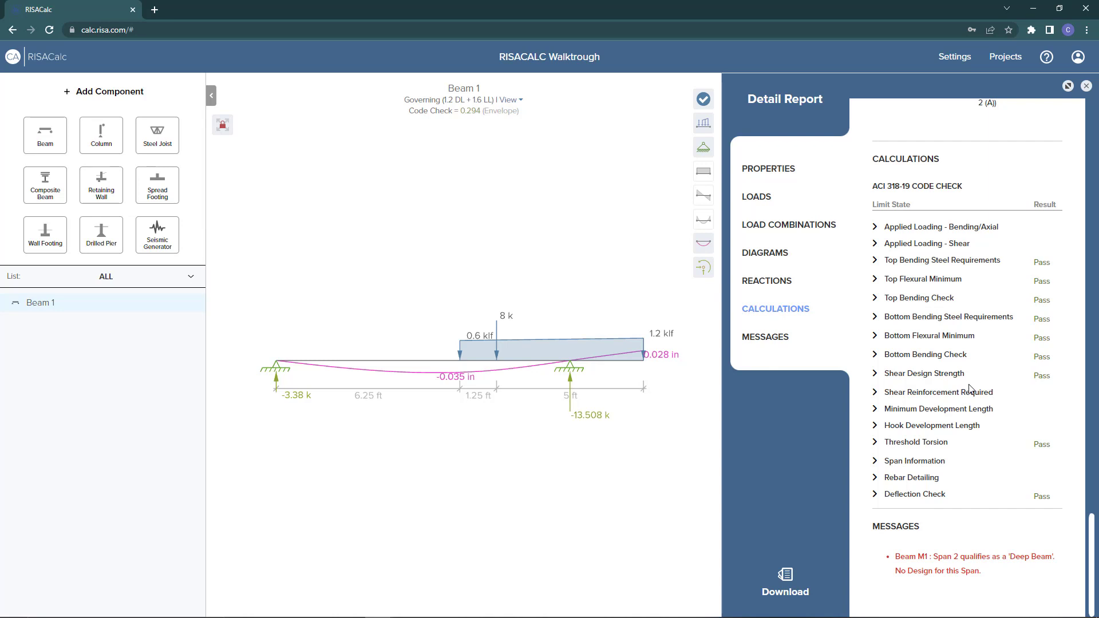
Expand the Top Bending Steel Requirements and Top Bending Check calculations in the report.
{"action": "left_click", "coordinate": [876, 262]}
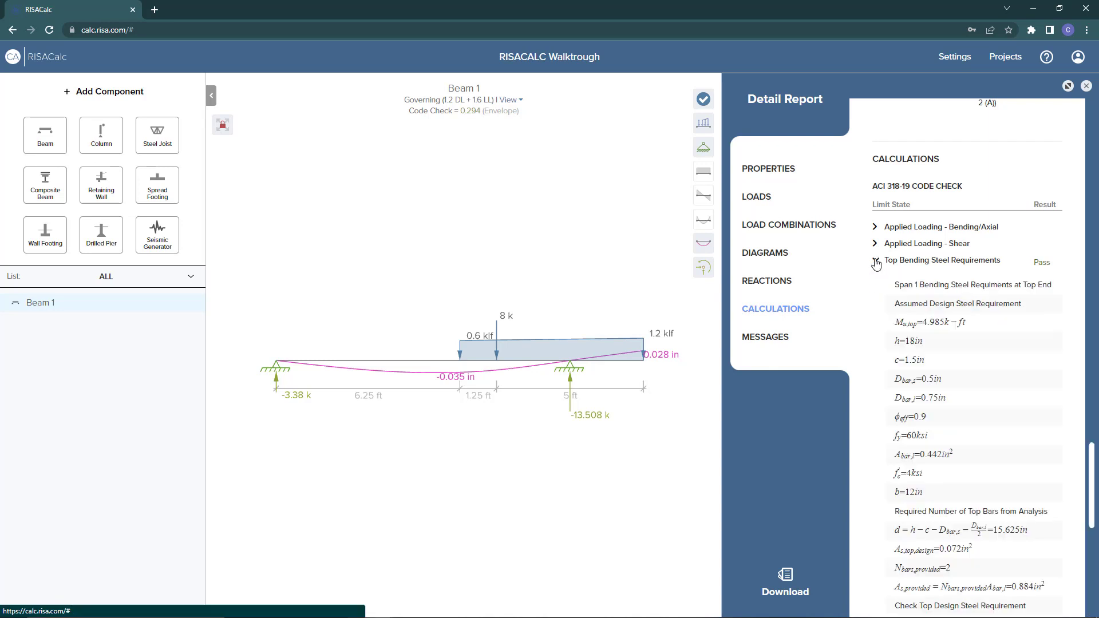
{"action": "scroll", "coordinate": [959, 321], "scroll_direction": "down", "scroll_amount": 3}
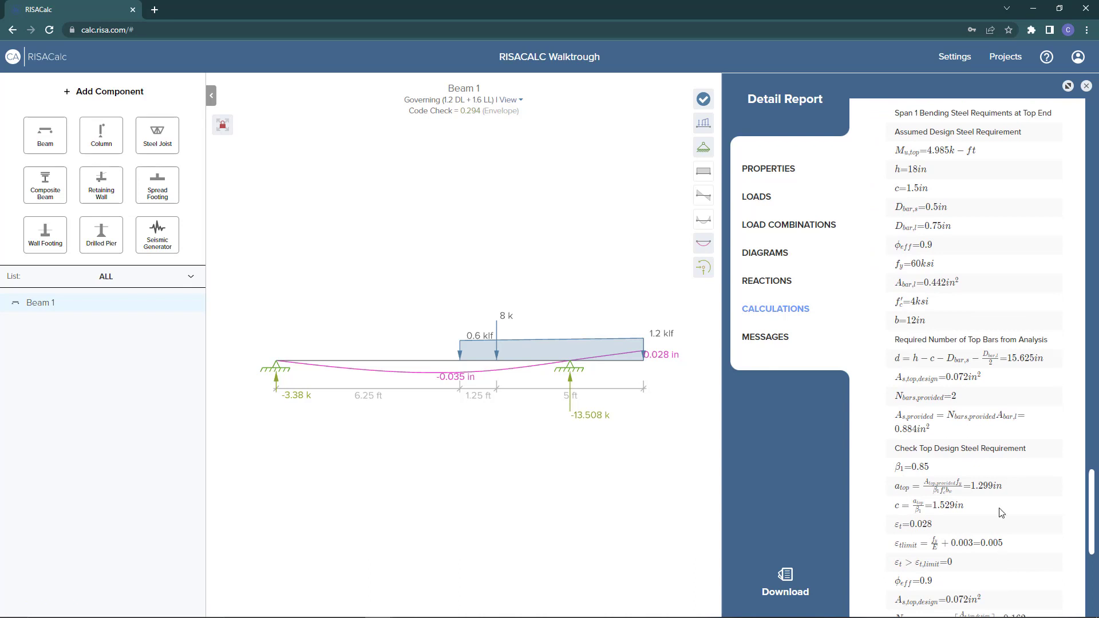
{"action": "scroll", "coordinate": [937, 296], "scroll_direction": "down", "scroll_amount": 6}
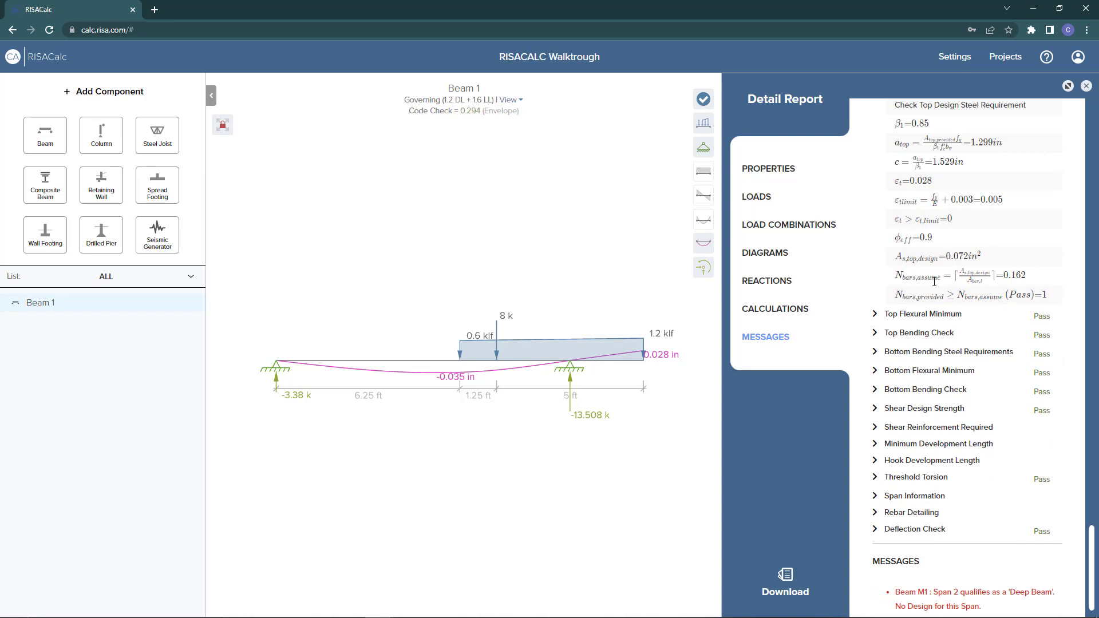
{"action": "left_click", "coordinate": [880, 338]}
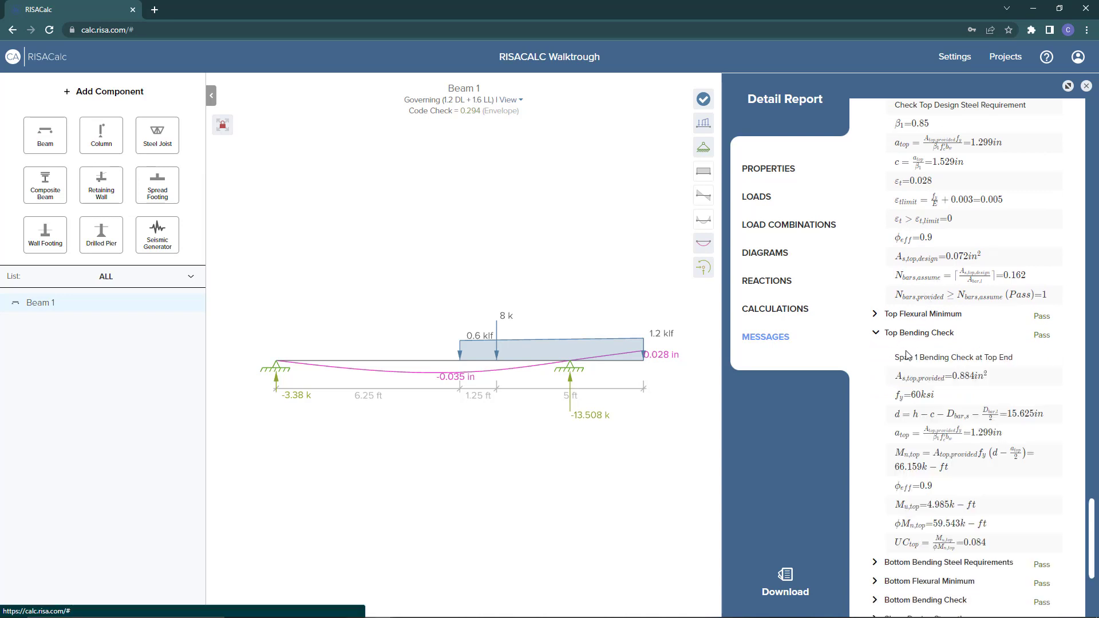
{"action": "scroll", "coordinate": [916, 353], "scroll_direction": "down", "scroll_amount": 3}
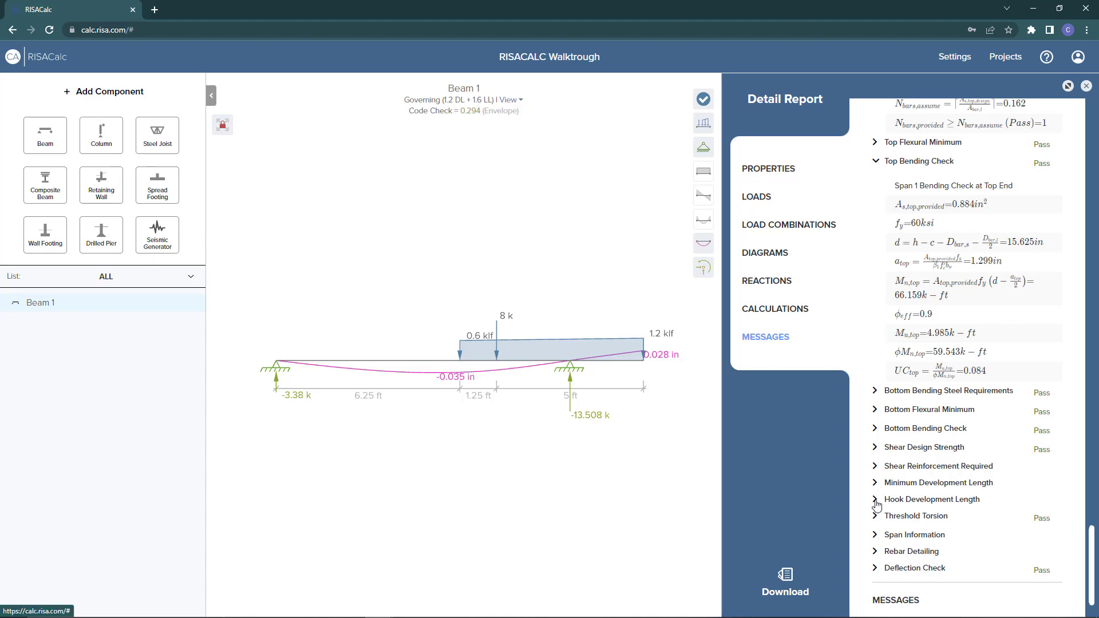
Expand Hook Development Length and the Rebar Detailing table, then read down to Messages.
{"action": "left_click", "coordinate": [894, 500]}
{"action": "scroll", "coordinate": [894, 504], "scroll_direction": "down", "scroll_amount": 4}
{"action": "scroll", "coordinate": [933, 447], "scroll_direction": "down", "scroll_amount": 3}
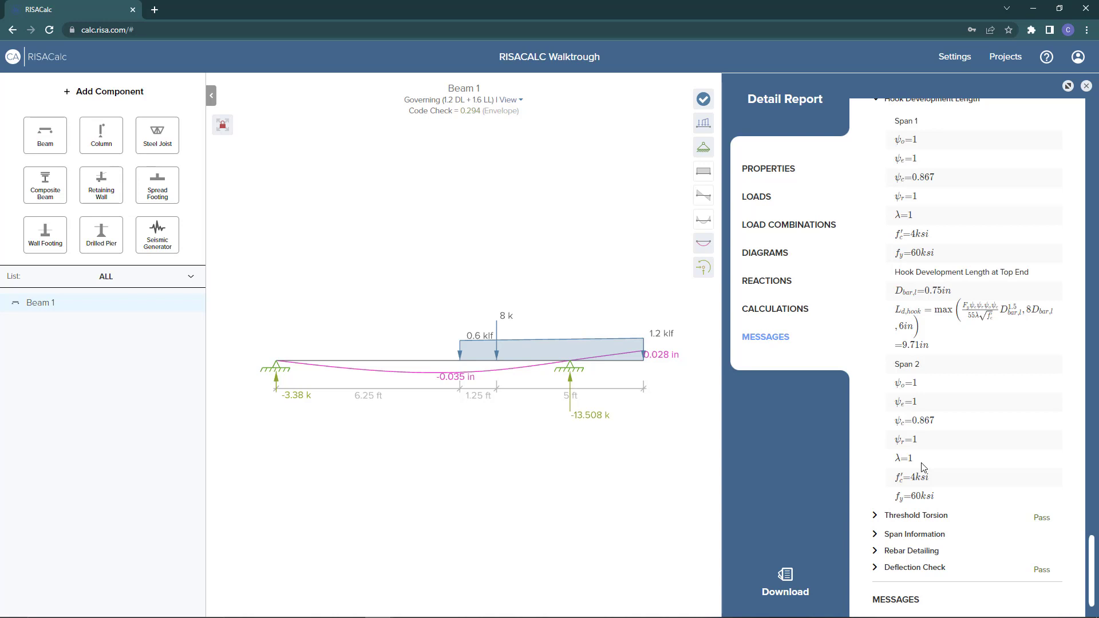
{"action": "left_click", "coordinate": [875, 552]}
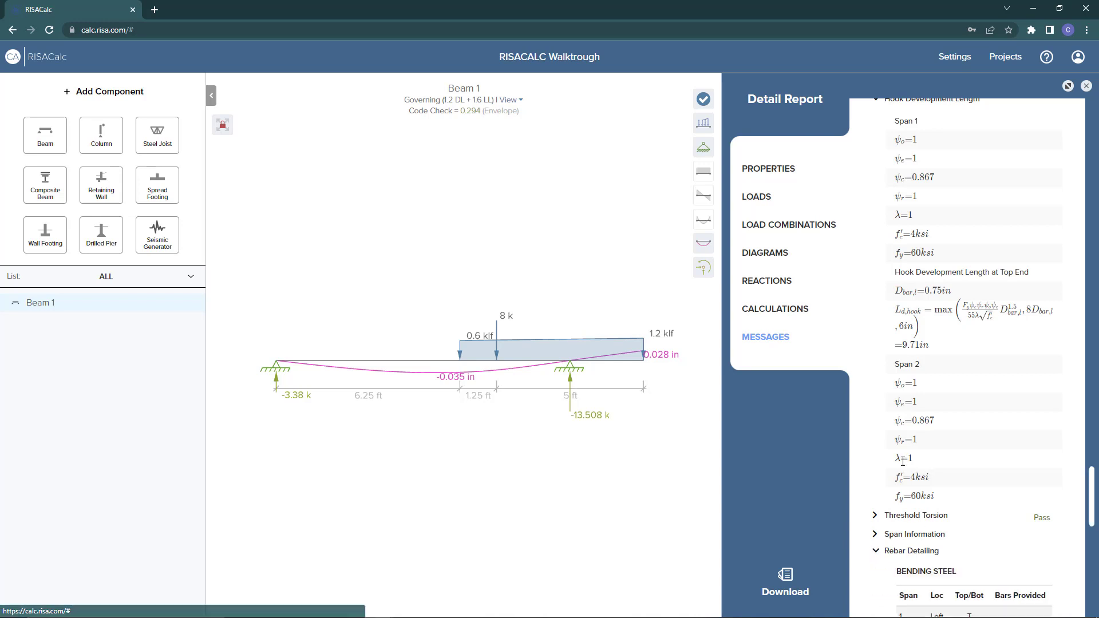
{"action": "scroll", "coordinate": [903, 461], "scroll_direction": "down", "scroll_amount": 5}
{"action": "scroll", "coordinate": [904, 465], "scroll_direction": "down", "scroll_amount": 1}
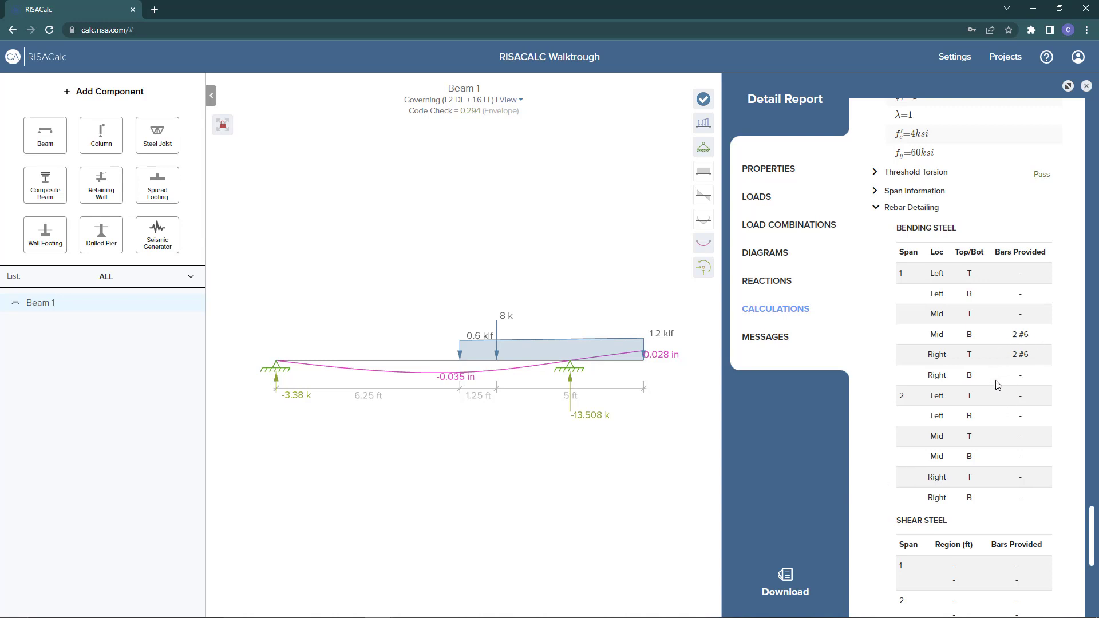
{"action": "scroll", "coordinate": [1024, 376], "scroll_direction": "down", "scroll_amount": 3}
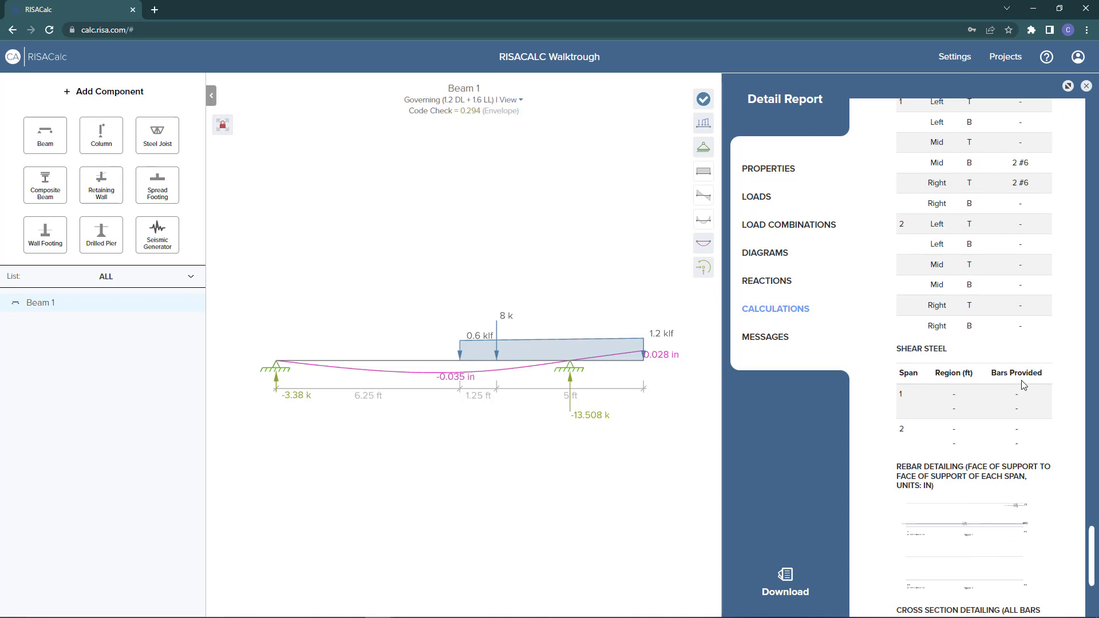
{"action": "scroll", "coordinate": [989, 400], "scroll_direction": "down", "scroll_amount": 3}
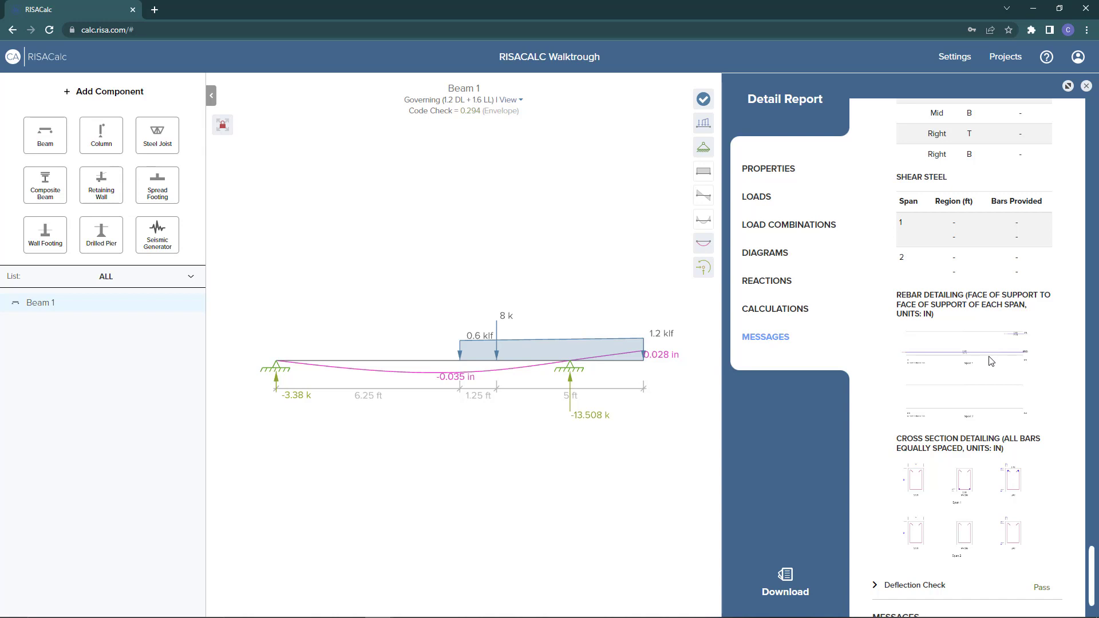
{"action": "scroll", "coordinate": [991, 361], "scroll_direction": "down", "scroll_amount": 2}
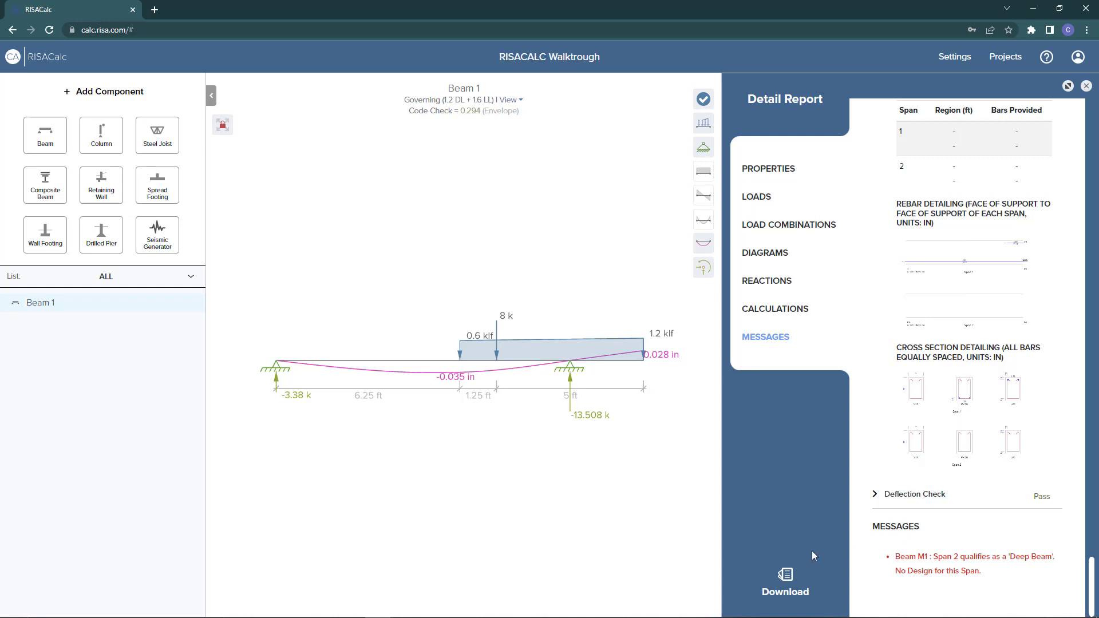
Set up Beam 1's report download with the detailed Calculations sub-section ticked in Print Options.
{"action": "left_click", "coordinate": [788, 576]}
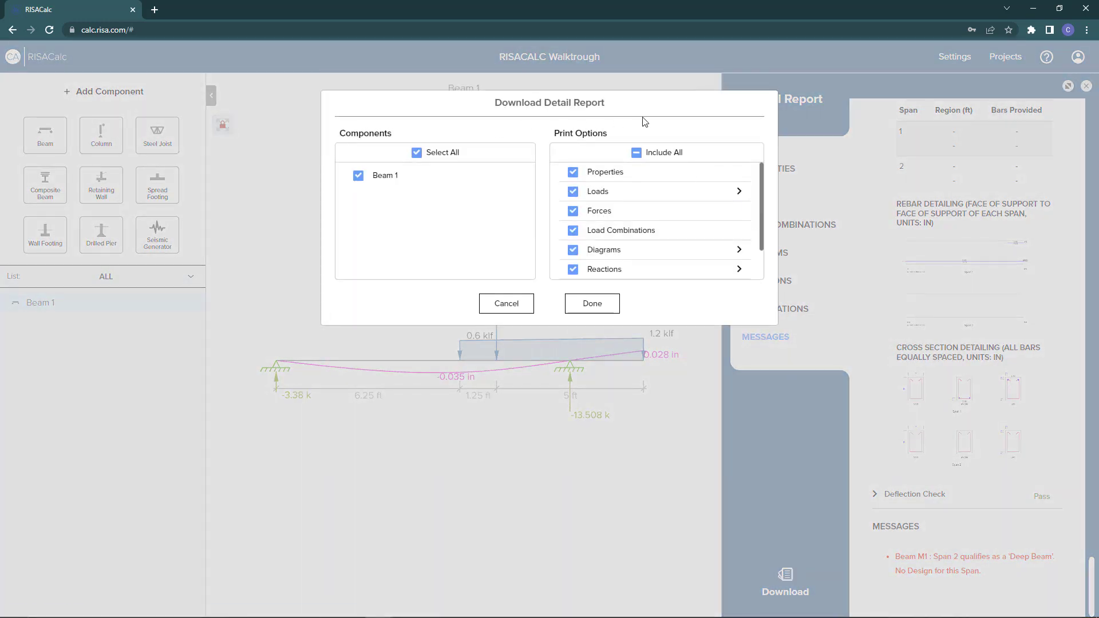
{"action": "left_click", "coordinate": [357, 181]}
{"action": "scroll", "coordinate": [699, 199], "scroll_direction": "down", "scroll_amount": 1}
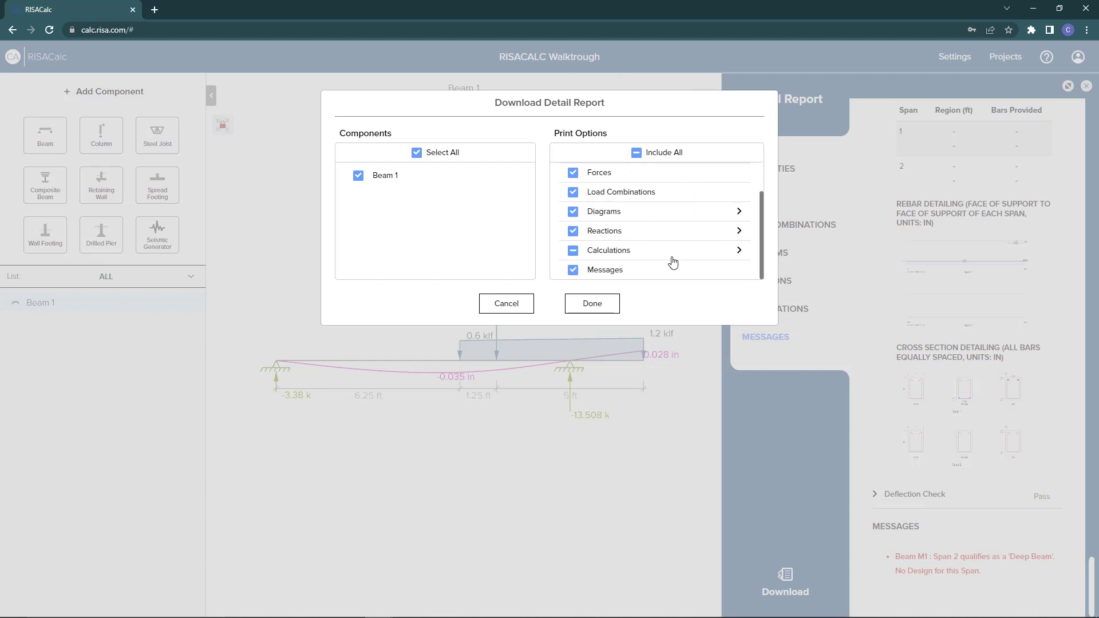
{"action": "left_click", "coordinate": [738, 255]}
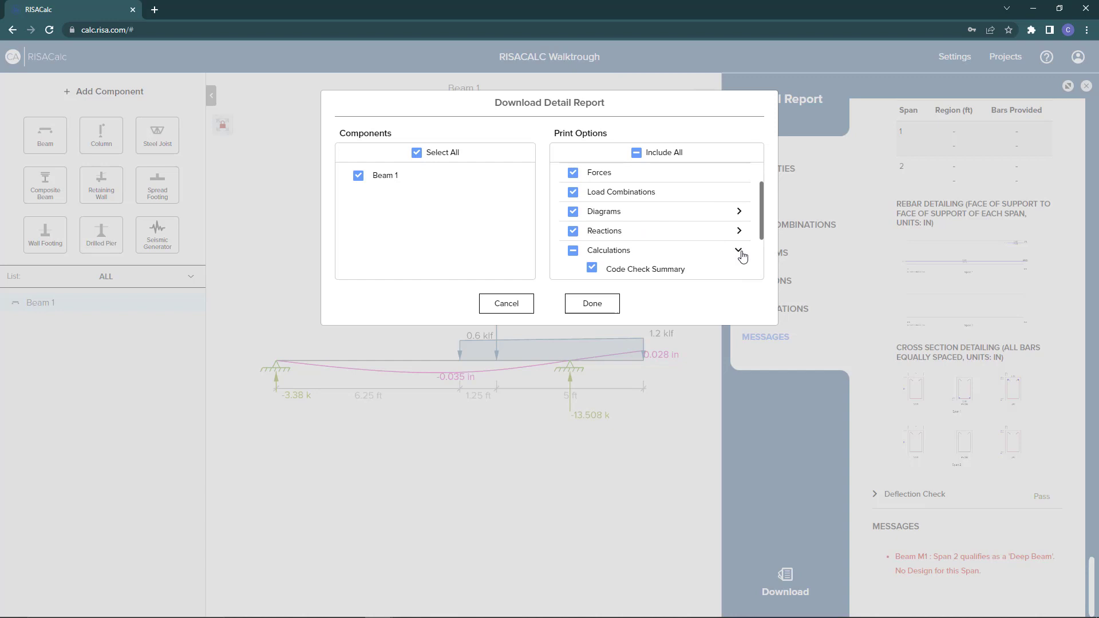
{"action": "scroll", "coordinate": [701, 239], "scroll_direction": "down", "scroll_amount": 2}
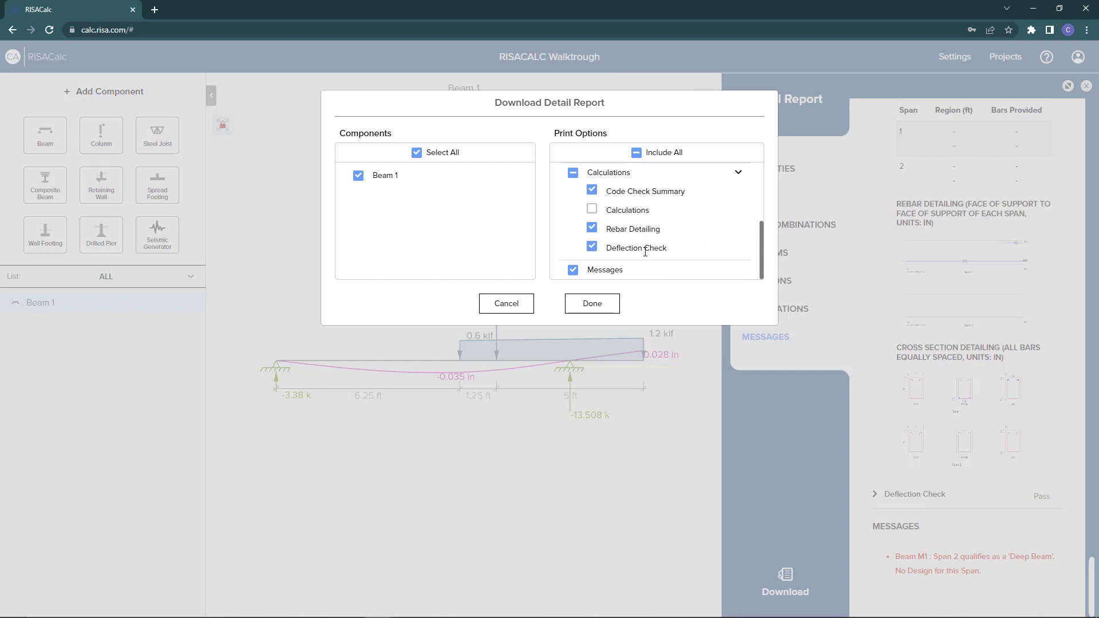
{"action": "left_click", "coordinate": [592, 211]}
{"action": "scroll", "coordinate": [686, 219], "scroll_direction": "up", "scroll_amount": 5}
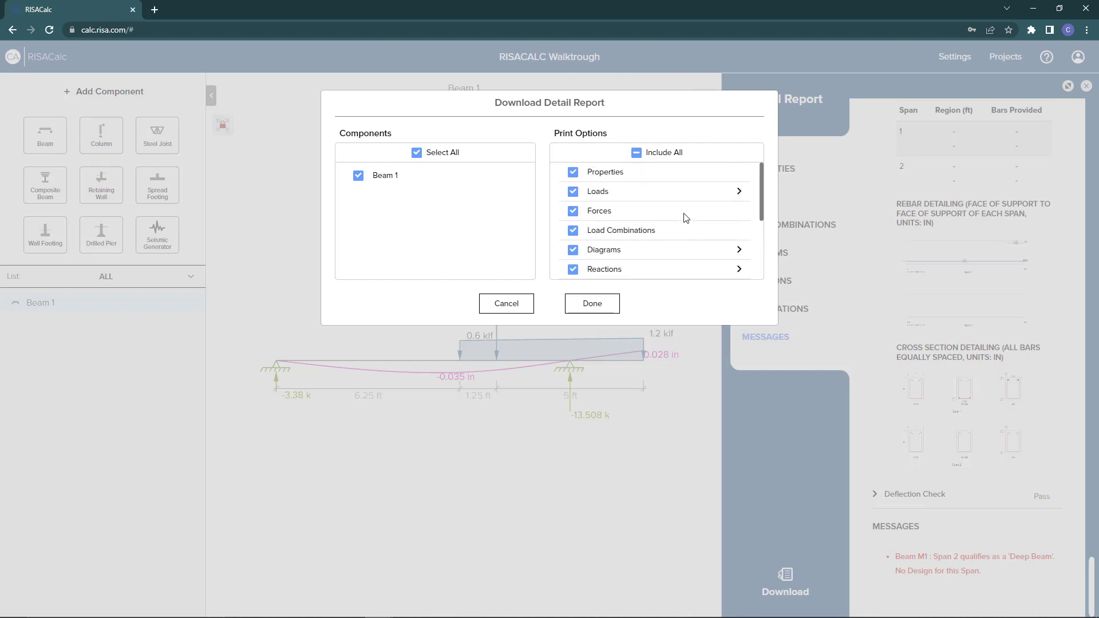
Download Beam 1's detail report as a PDF, then unlock and test zooming on the beam diagram.
{"action": "left_click", "coordinate": [604, 307]}
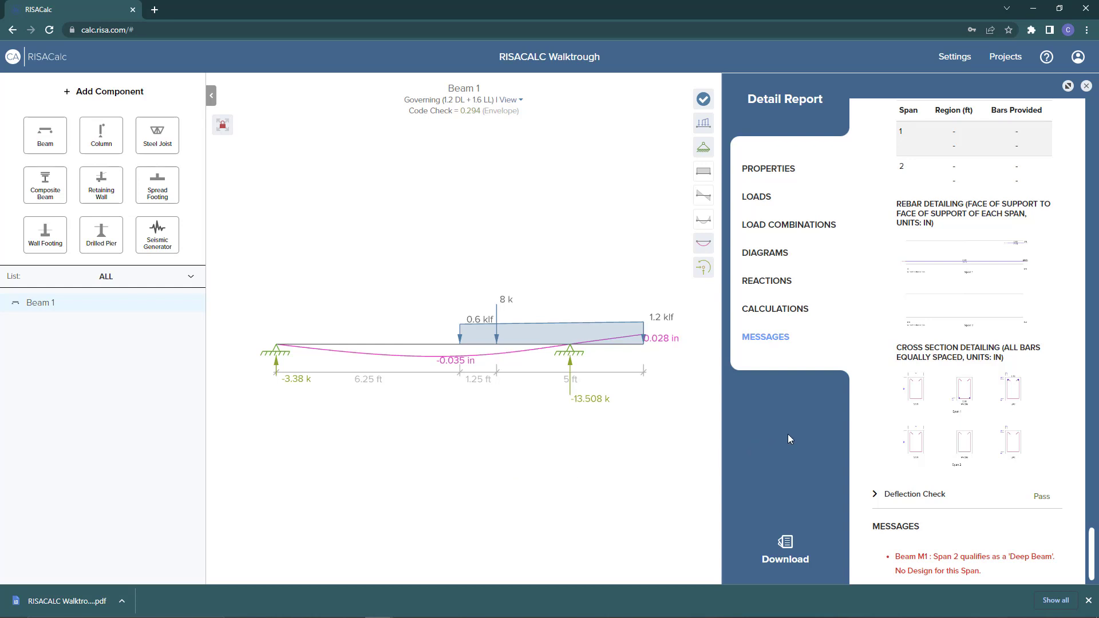
{"action": "left_click", "coordinate": [223, 127]}
{"action": "mouse_move", "coordinate": [474, 357]}
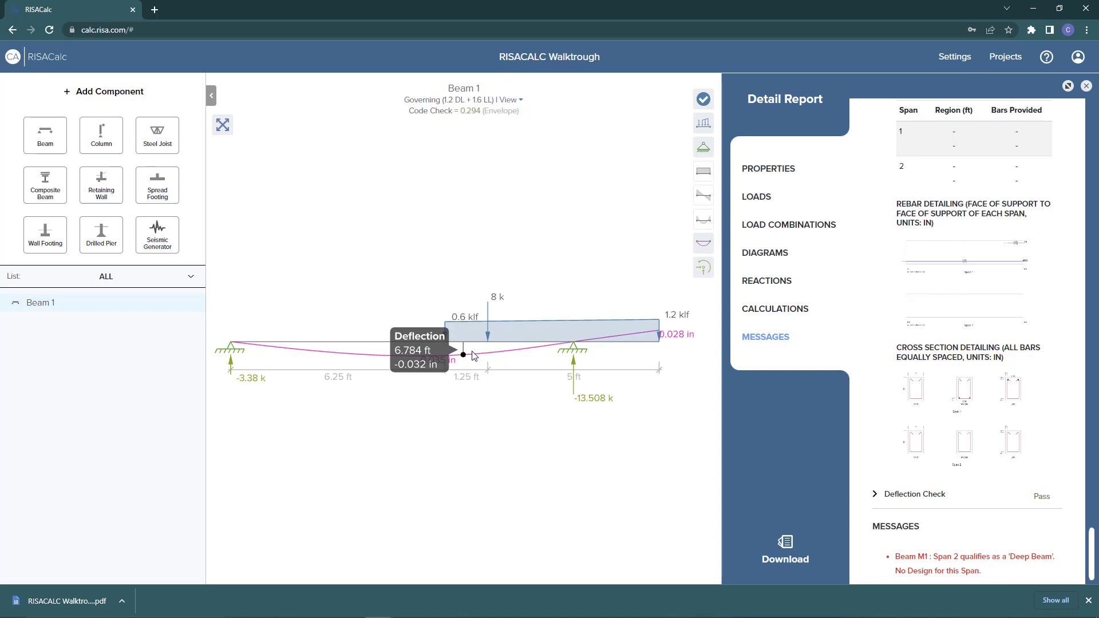
{"action": "scroll", "coordinate": [474, 357], "scroll_direction": "up", "scroll_amount": 1}
{"action": "scroll", "coordinate": [473, 355], "scroll_direction": "down", "scroll_amount": 2}
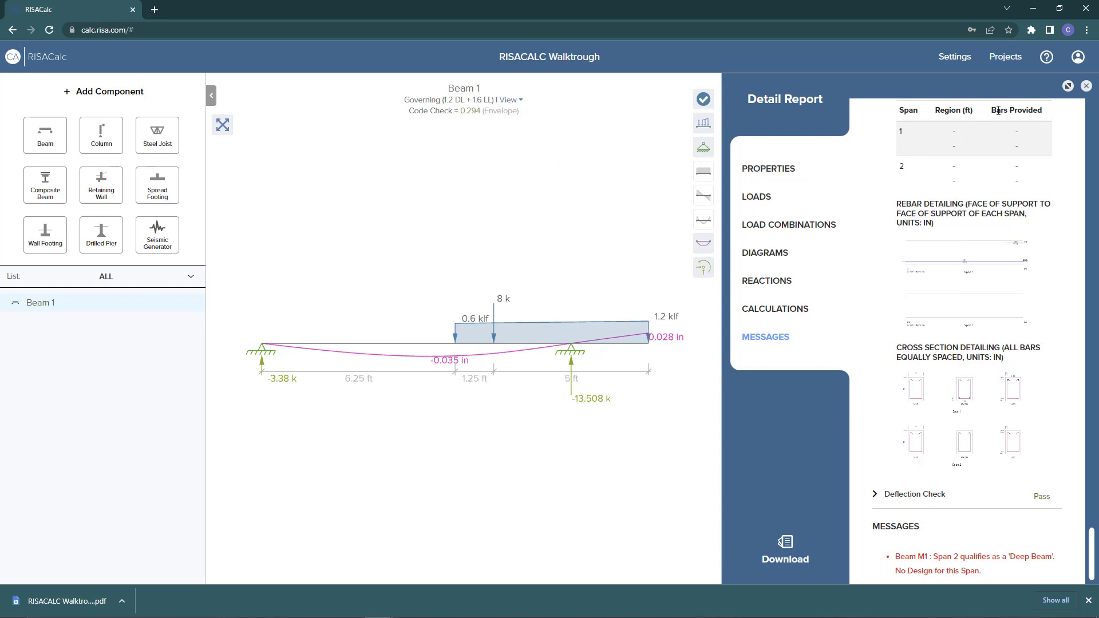
{"action": "left_click", "coordinate": [1048, 58]}
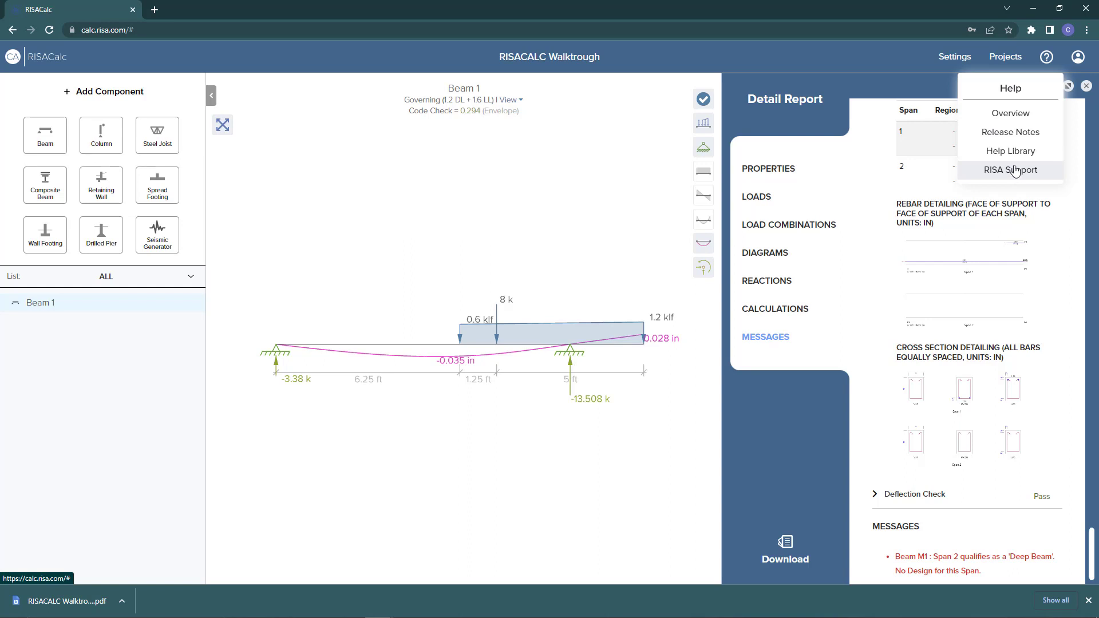
{"action": "left_click", "coordinate": [935, 83]}
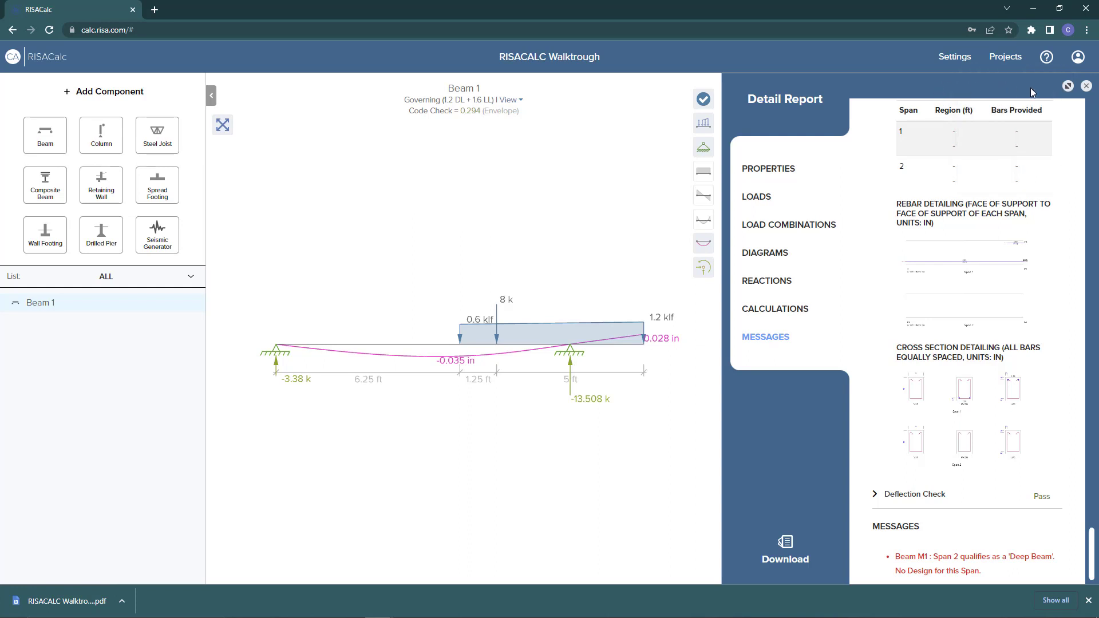
{"action": "left_click", "coordinate": [1069, 86]}
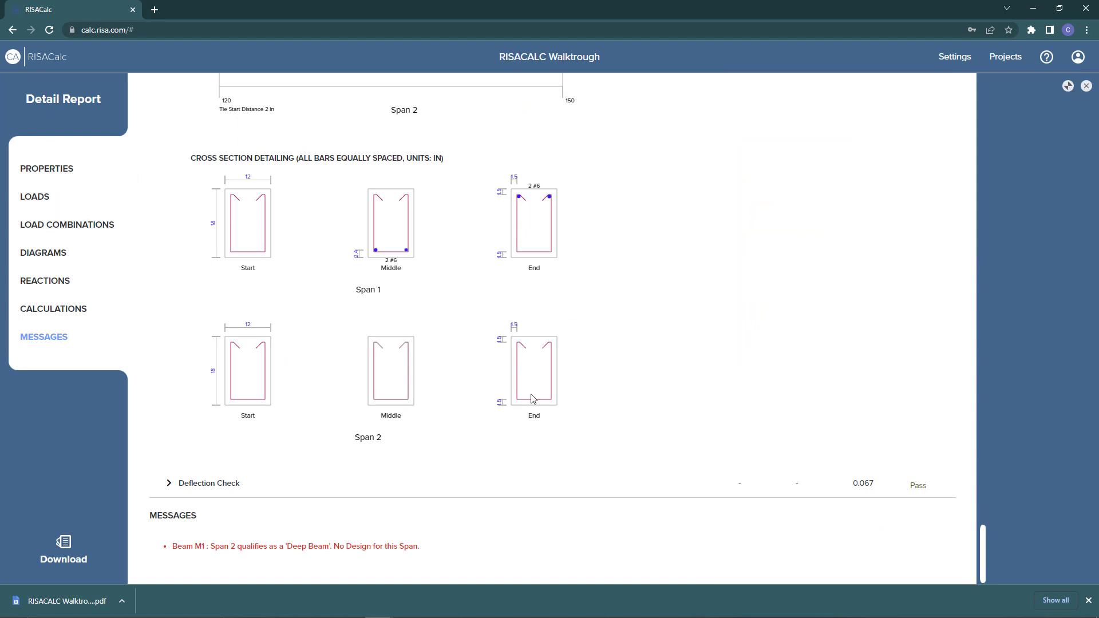
{"action": "scroll", "coordinate": [445, 358], "scroll_direction": "up", "scroll_amount": 10}
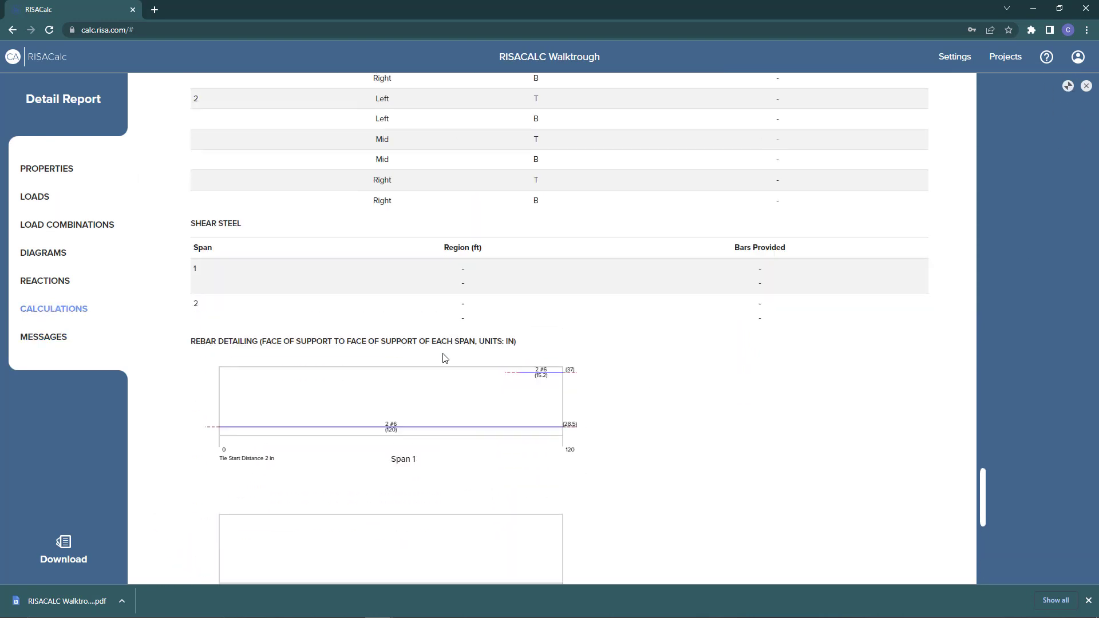
{"action": "scroll", "coordinate": [445, 358], "scroll_direction": "up", "scroll_amount": 5}
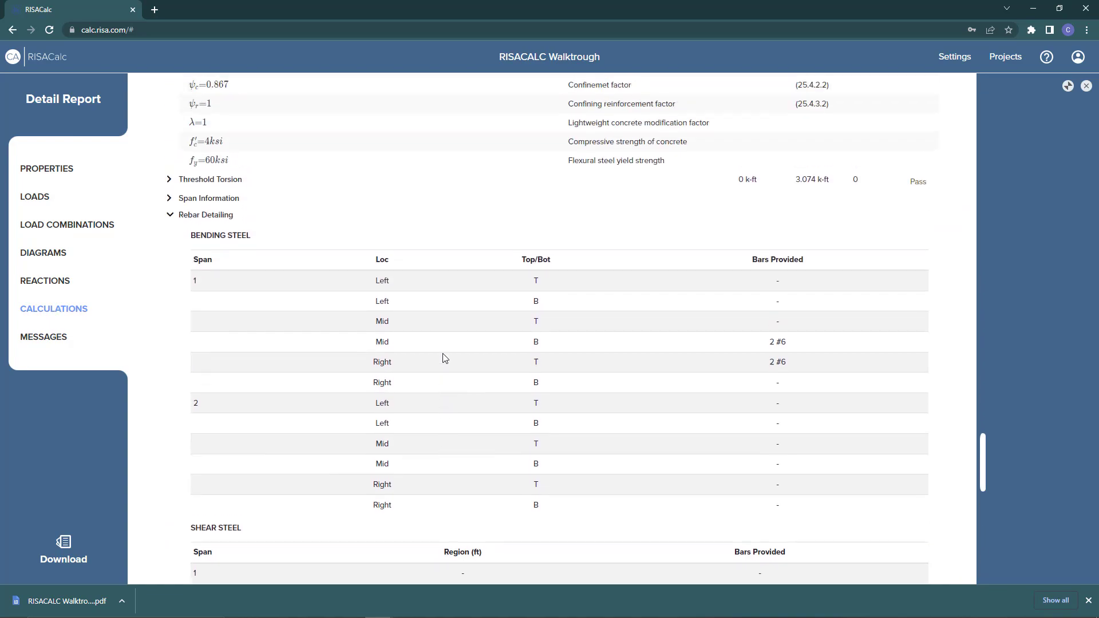
{"action": "scroll", "coordinate": [445, 359], "scroll_direction": "up", "scroll_amount": 15}
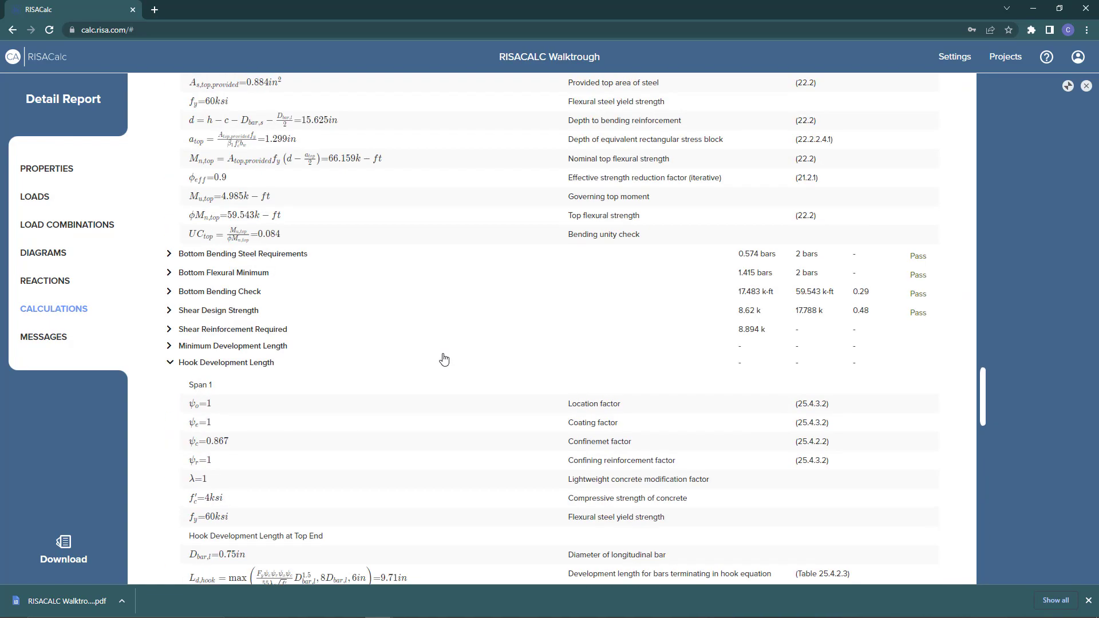
{"action": "scroll", "coordinate": [445, 358], "scroll_direction": "up", "scroll_amount": 15}
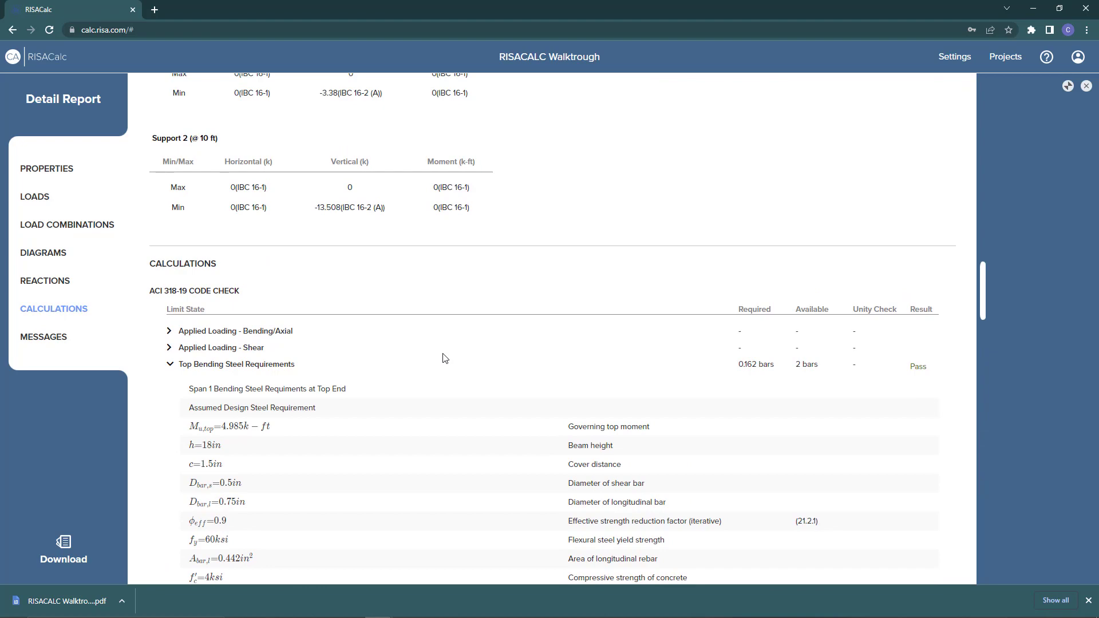
{"action": "scroll", "coordinate": [445, 359], "scroll_direction": "up", "scroll_amount": 10}
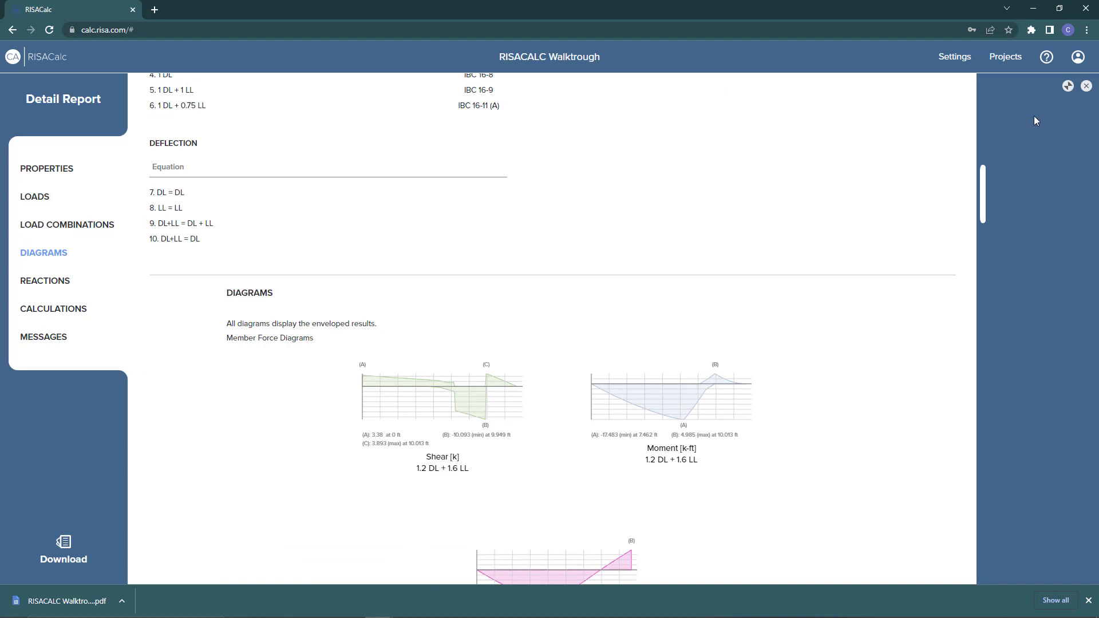
{"action": "left_click", "coordinate": [1067, 86]}
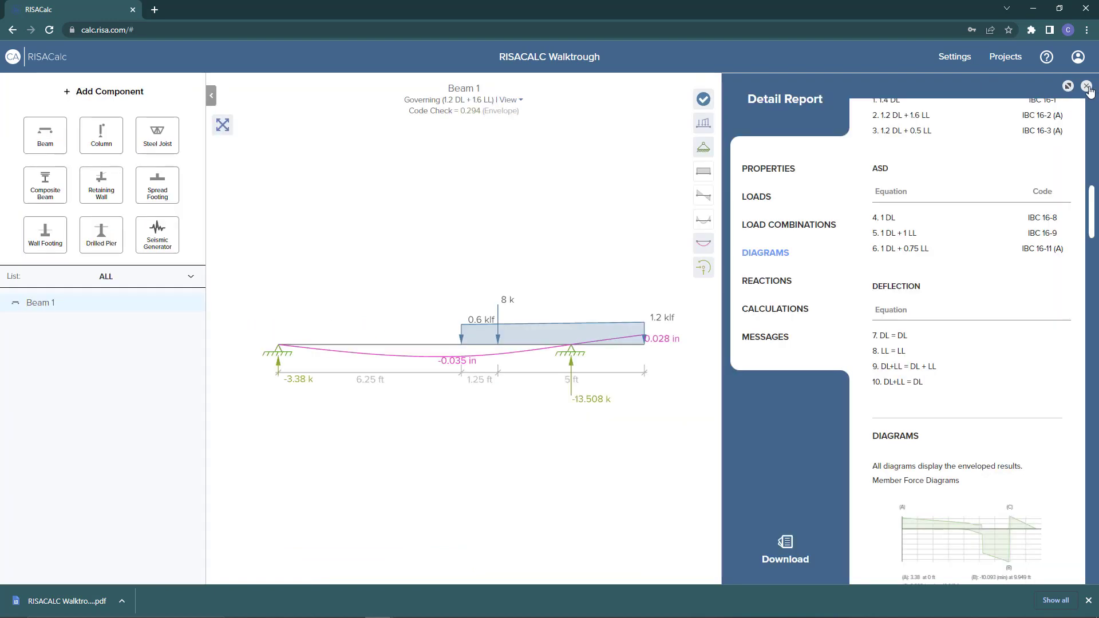
Change Beam 1's concrete from 4000 NW to 3000 LW and re-solve the beam.
{"action": "left_click", "coordinate": [1087, 86]}
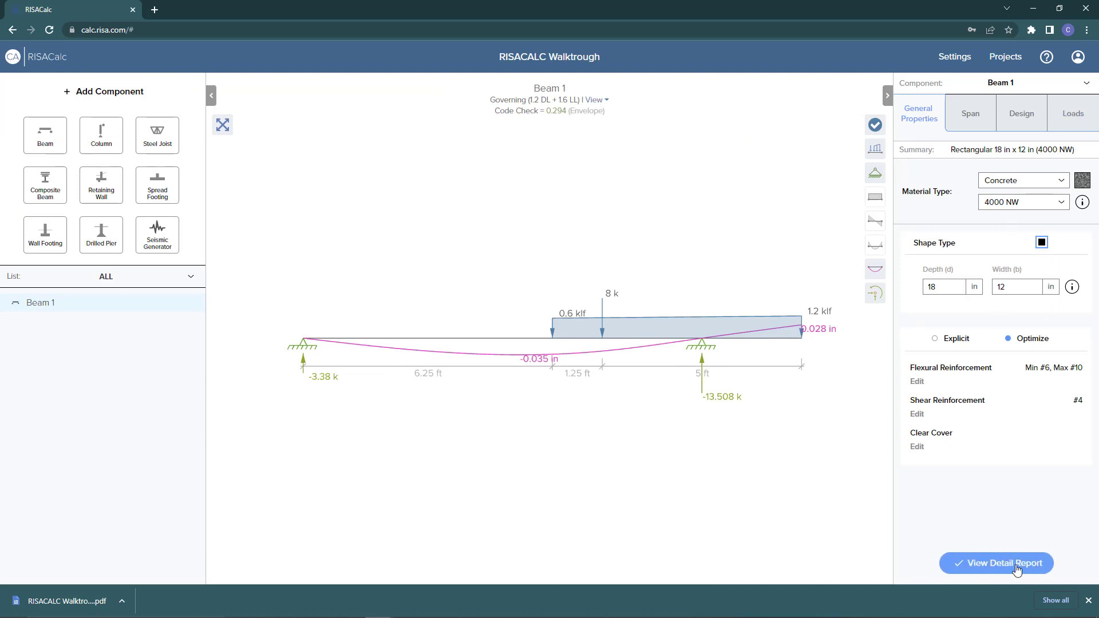
{"action": "left_click", "coordinate": [1061, 206]}
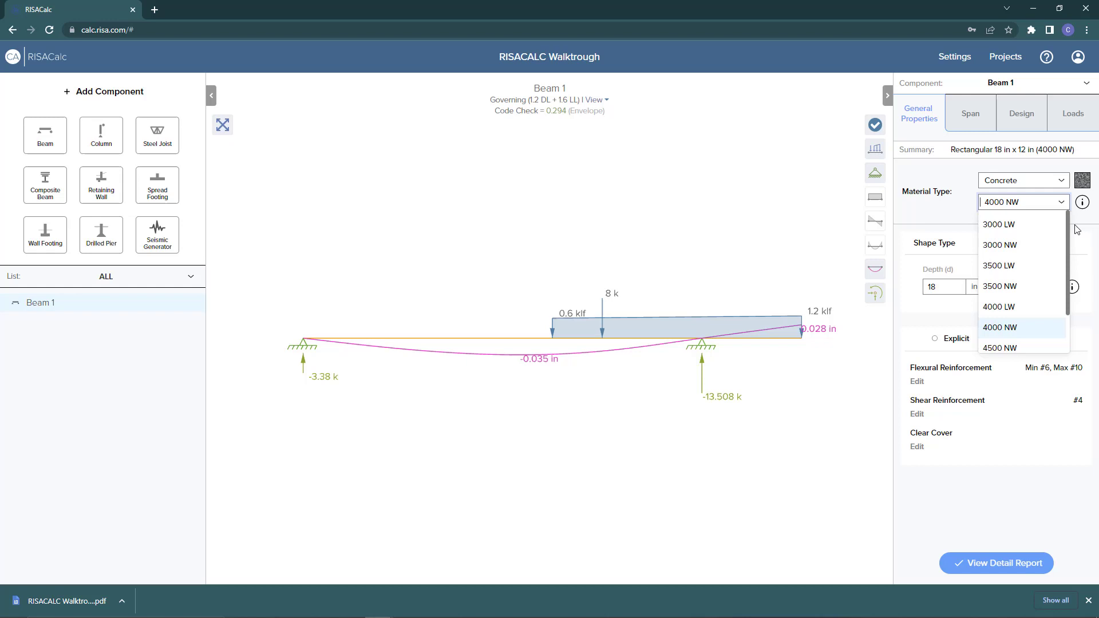
{"action": "left_click", "coordinate": [1015, 229]}
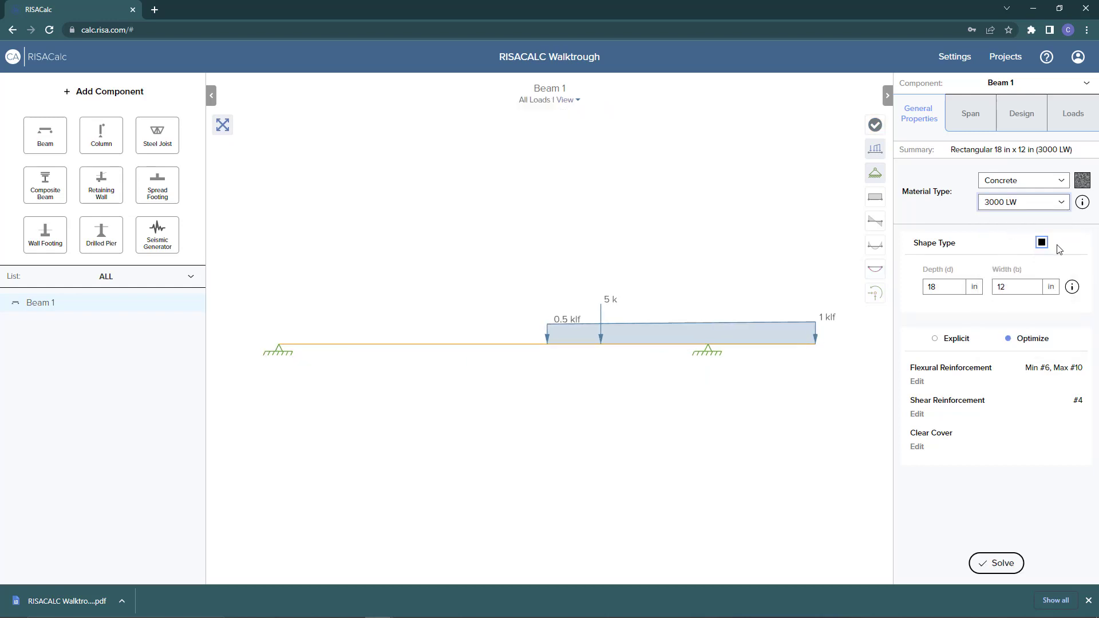
{"action": "left_click", "coordinate": [980, 563]}
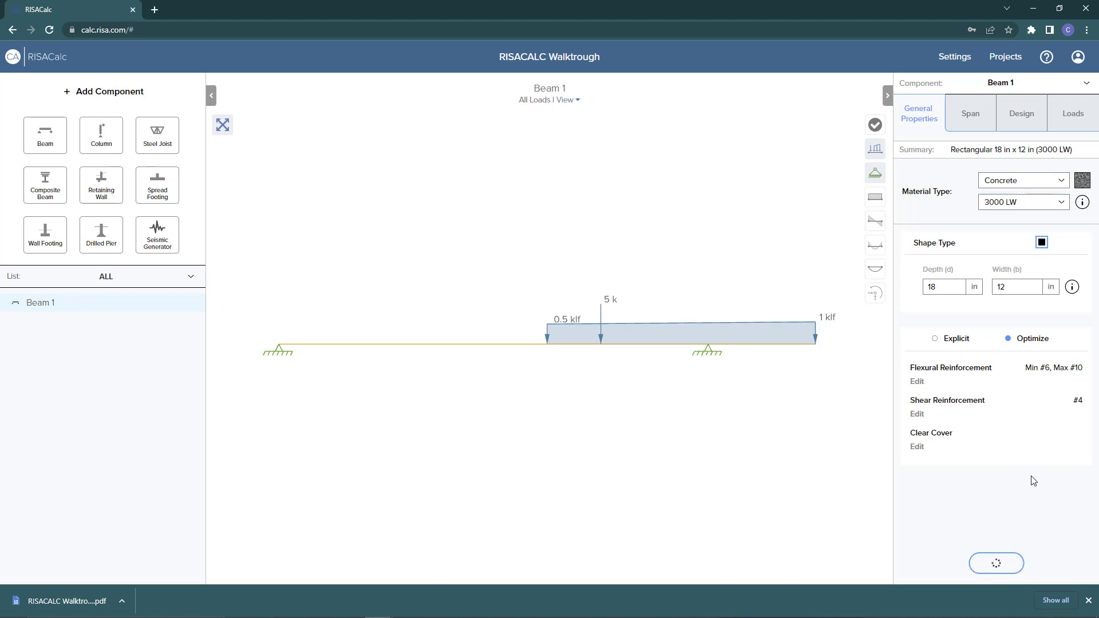